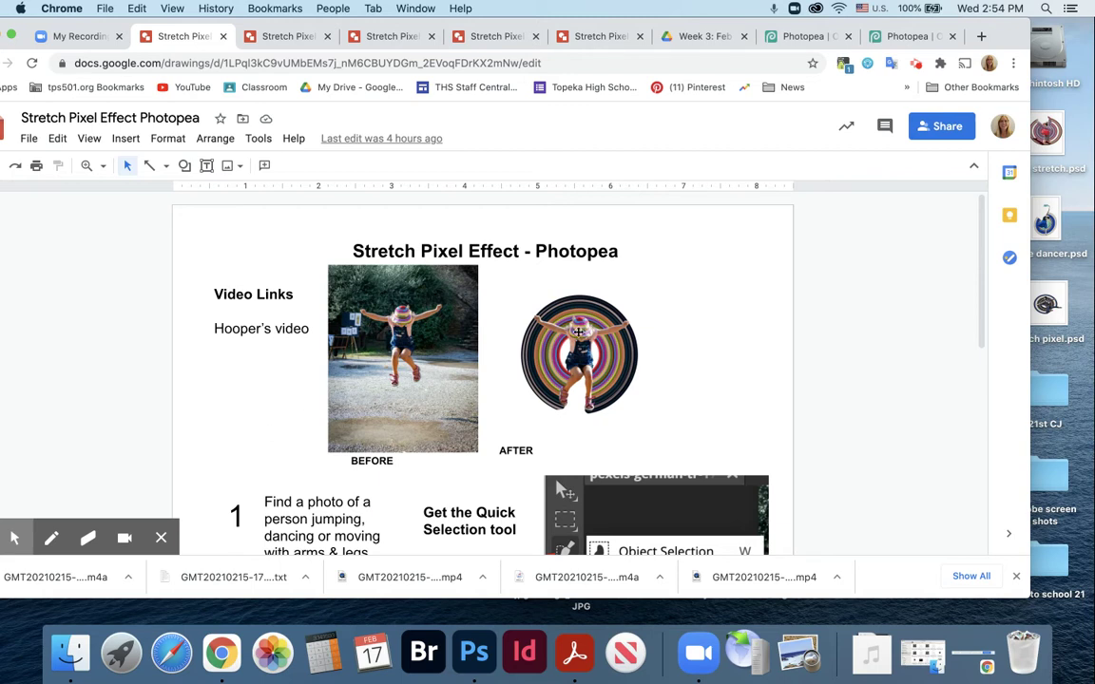
Preview the Jump stretch, dancer and jumping man example artworks in Quick Look, then close it
left_click(1044, 132)
key("space")
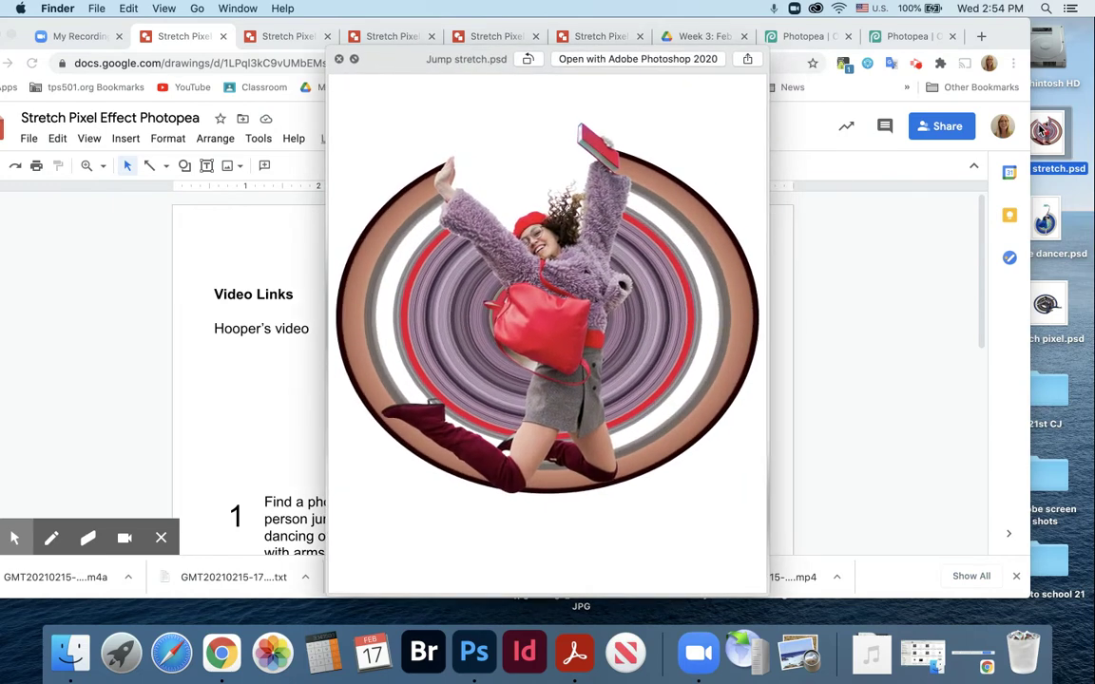
key("Down")
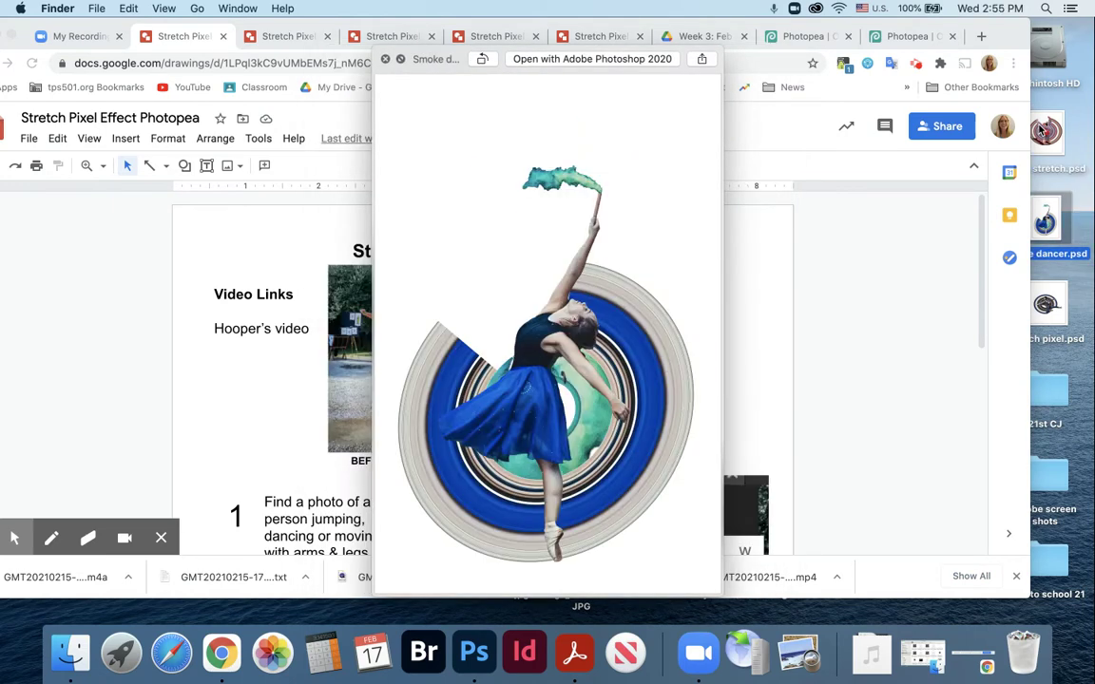
key("Down")
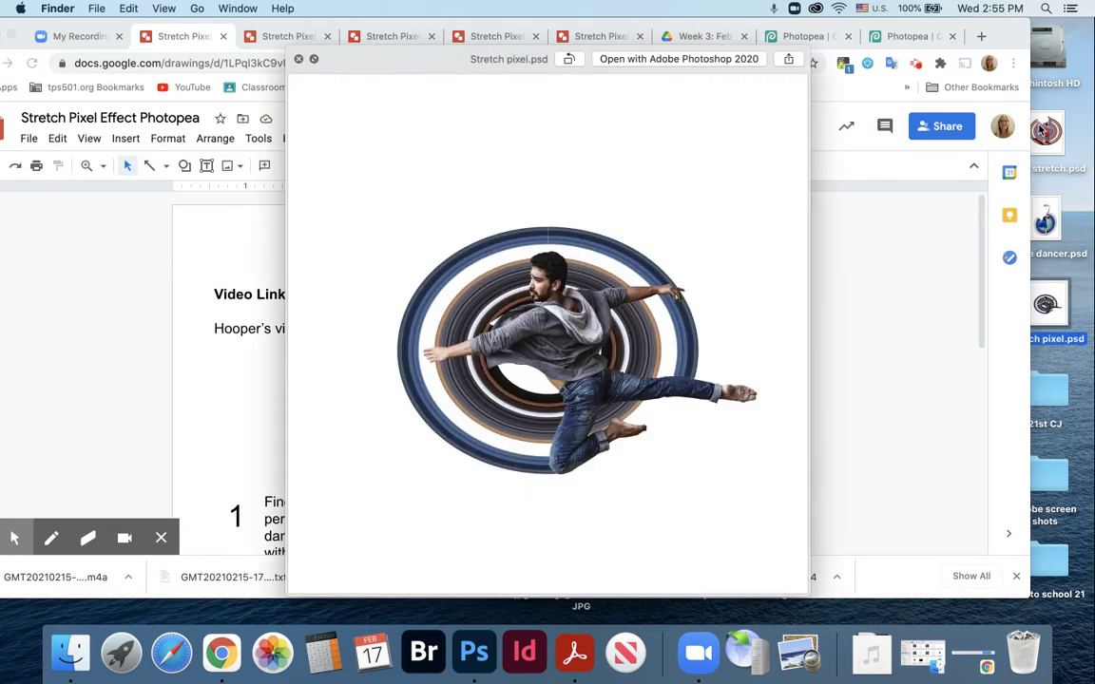
key("Up")
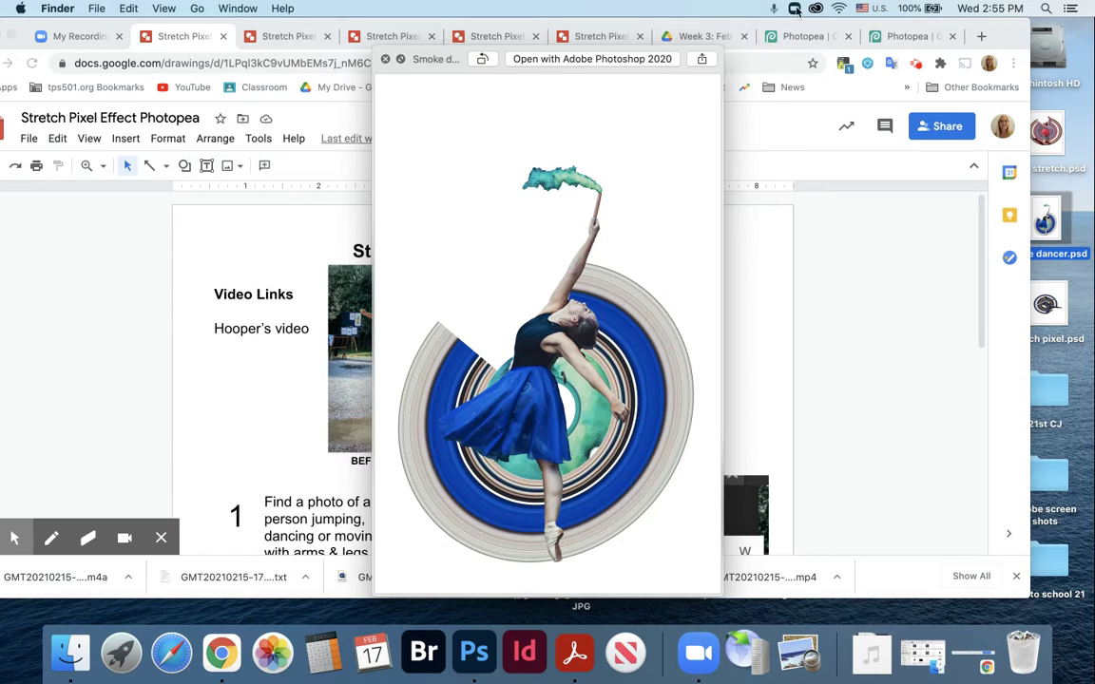
left_click(346, 54)
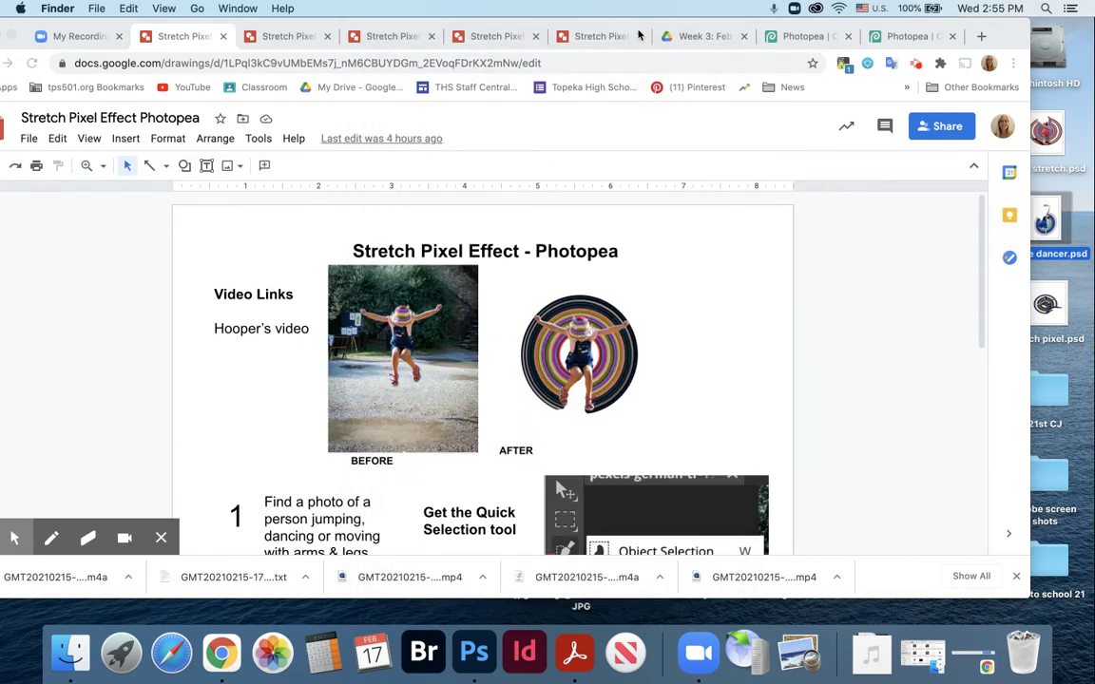
Open Girl jump.jpg from the computer in the Photopea tab
left_click(908, 37)
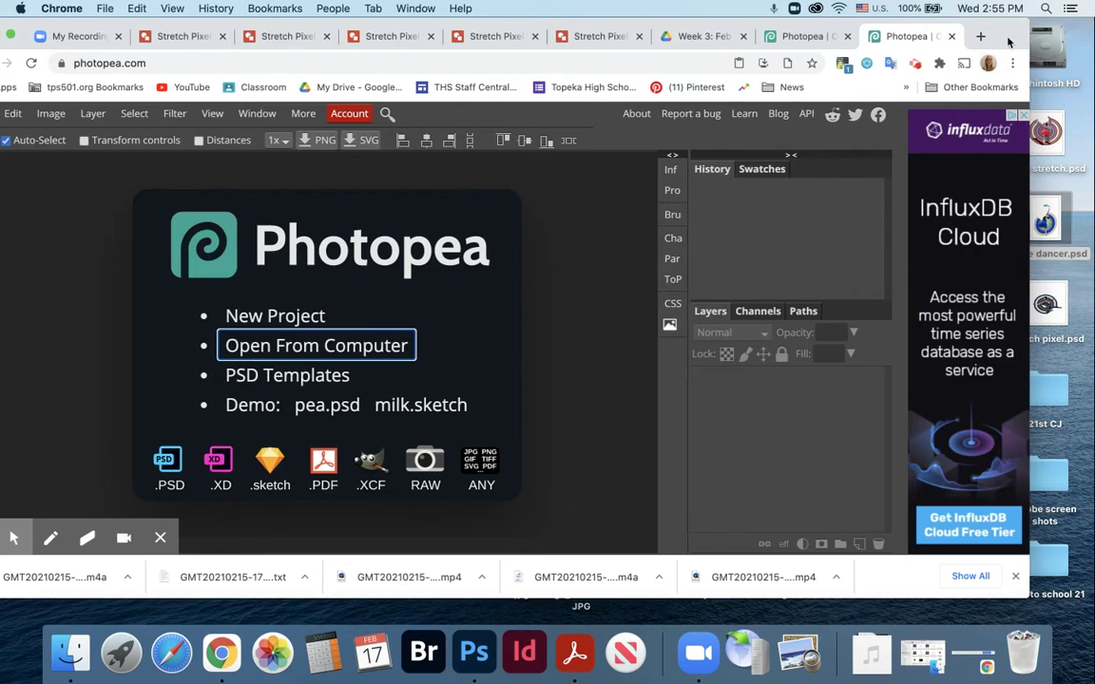
left_click_drag(1010, 38, 1074, 43)
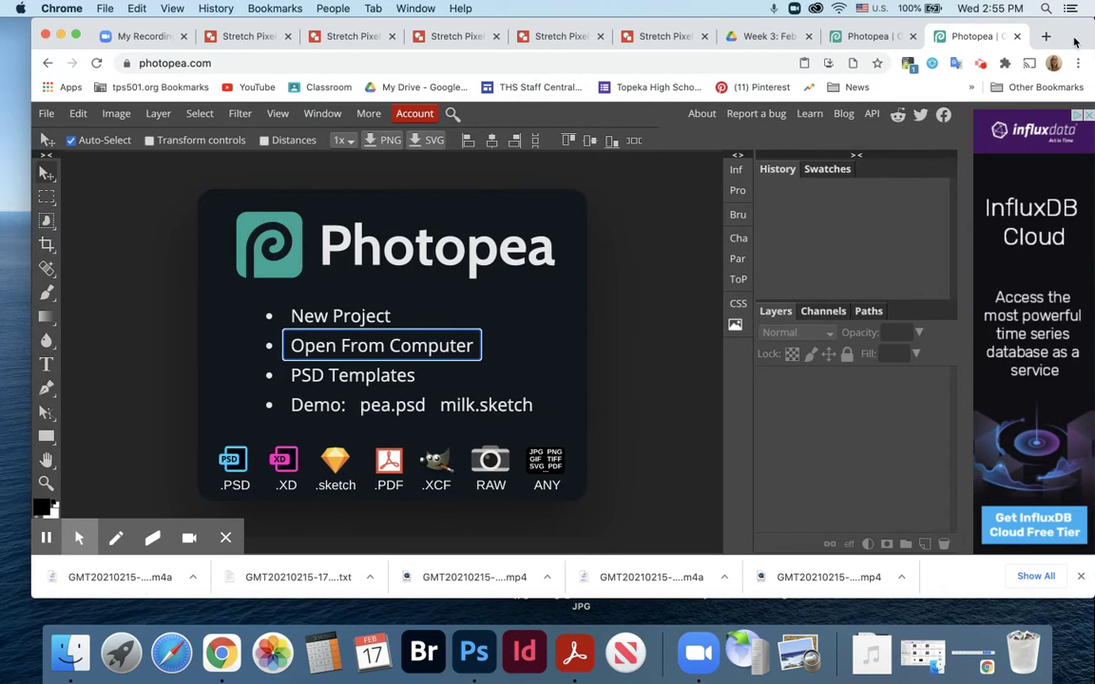
left_click(351, 348)
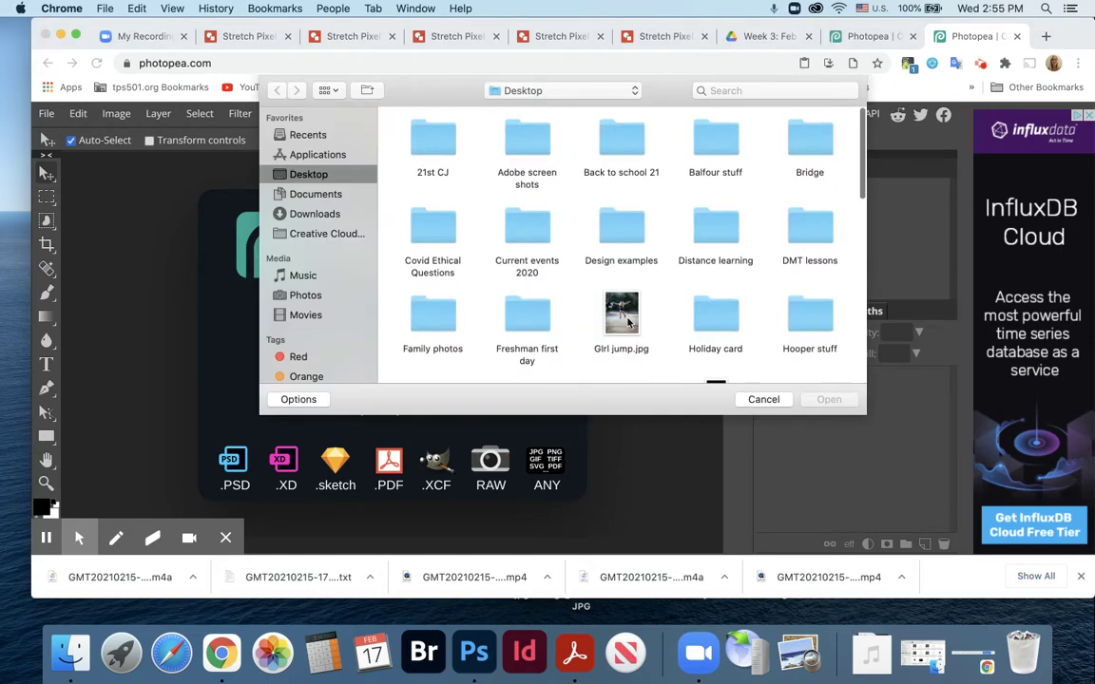
left_click(622, 318)
left_click(826, 400)
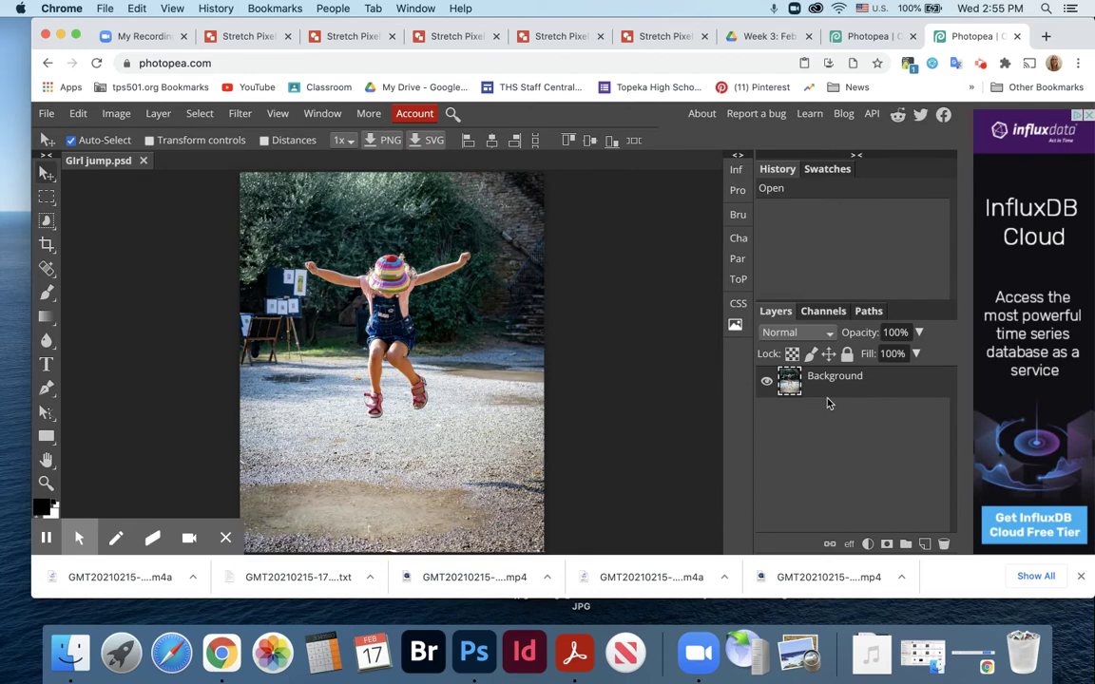
left_click(46, 222)
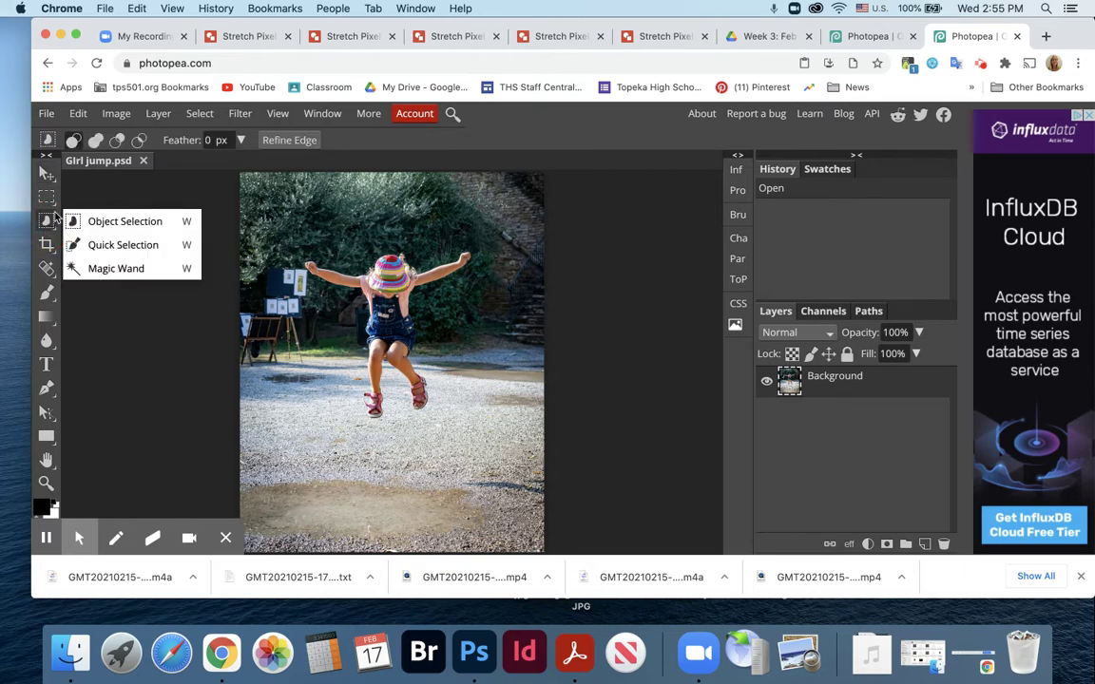
Choose Quick Selection, zoom in on the girl's legs, and set add-to-selection mode
left_click(111, 249)
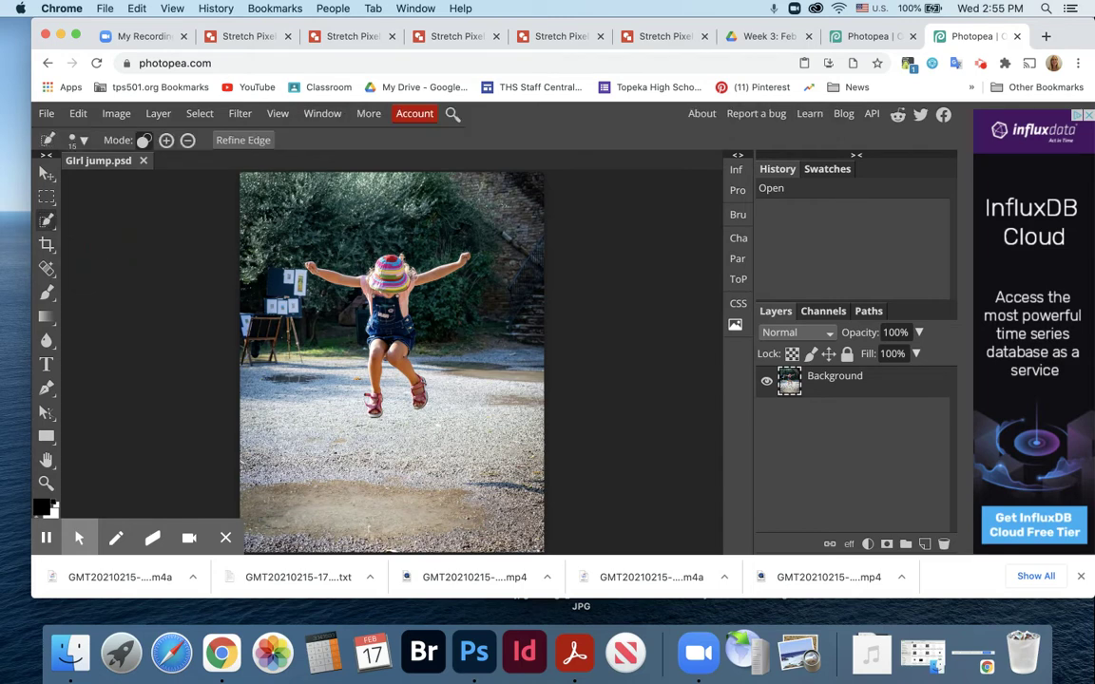
left_click(47, 197)
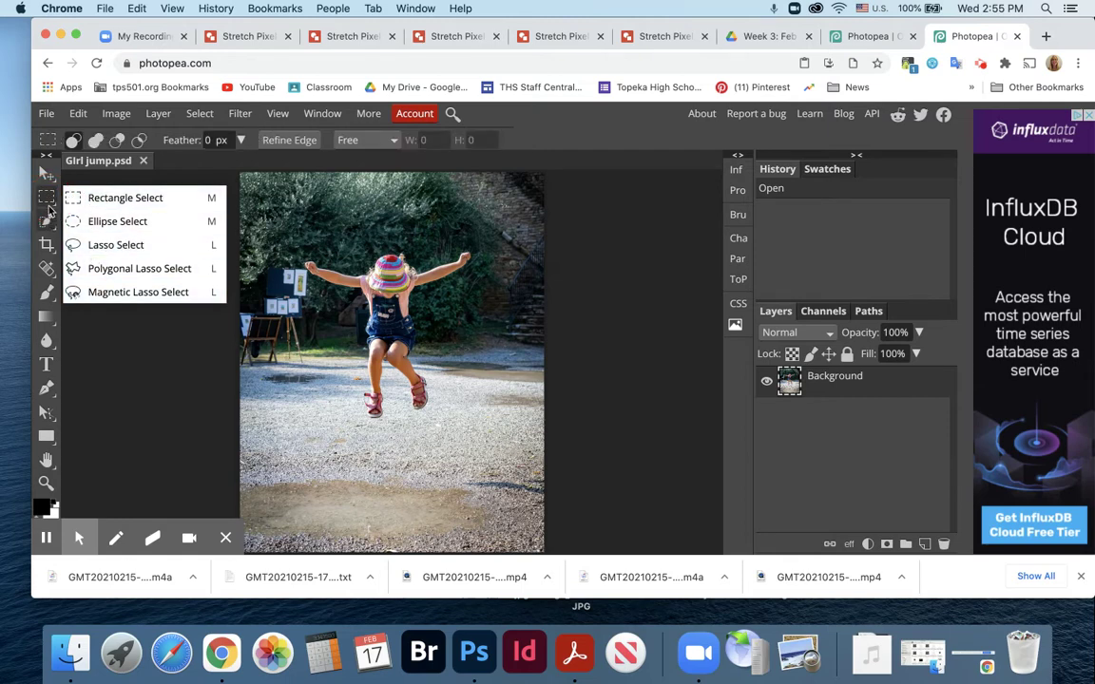
left_click(48, 221)
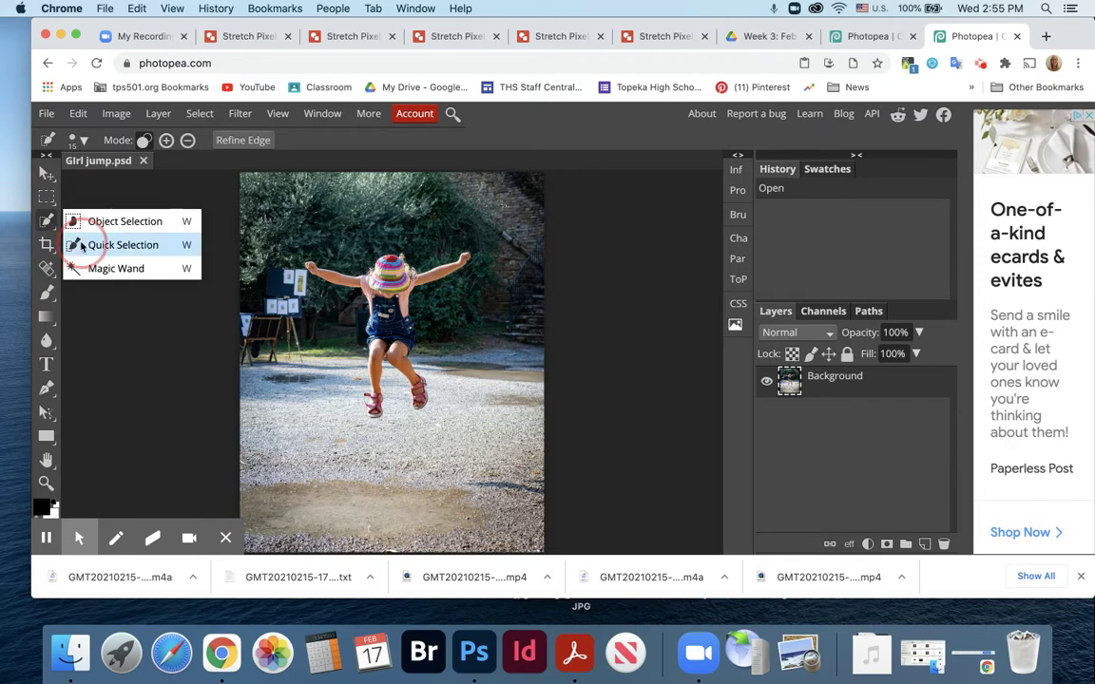
left_click(74, 244)
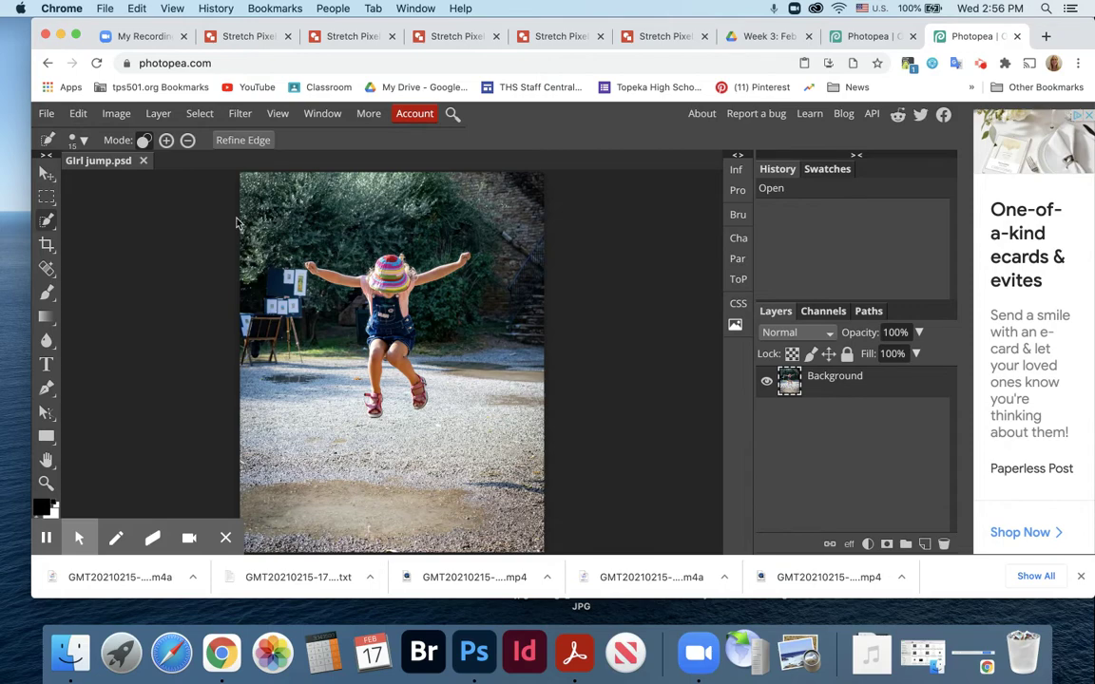
key("super+plus")
key("super+plus")
left_click(165, 139)
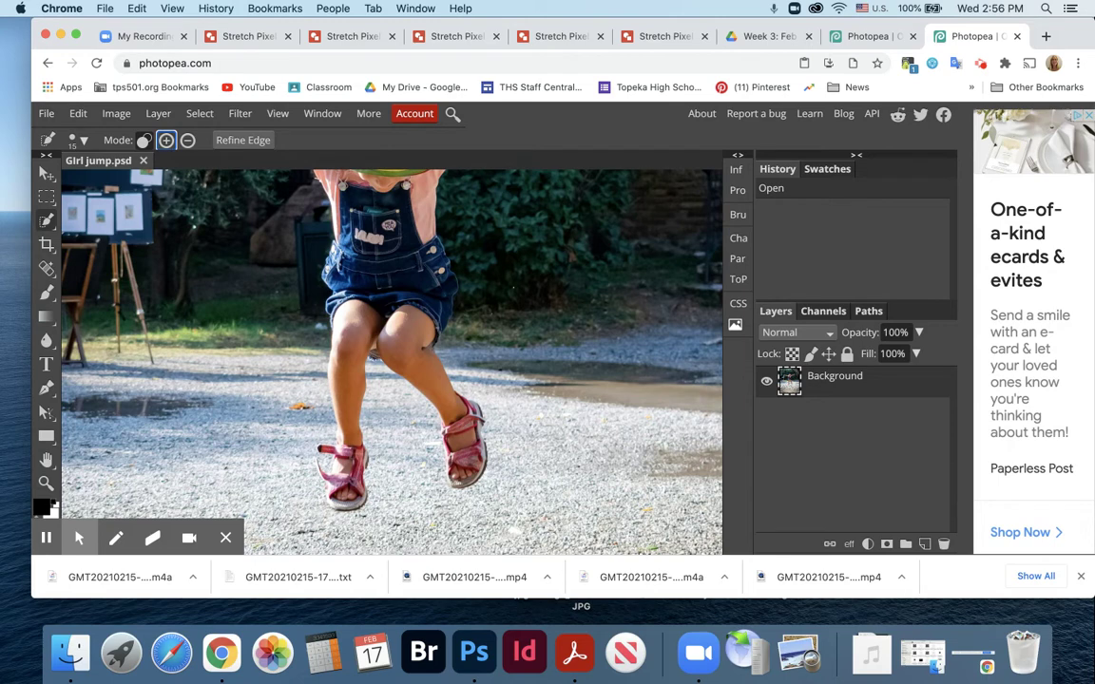
Quick-select the girl's overalls and raised arm, resizing the brush to 90
left_click(328, 264)
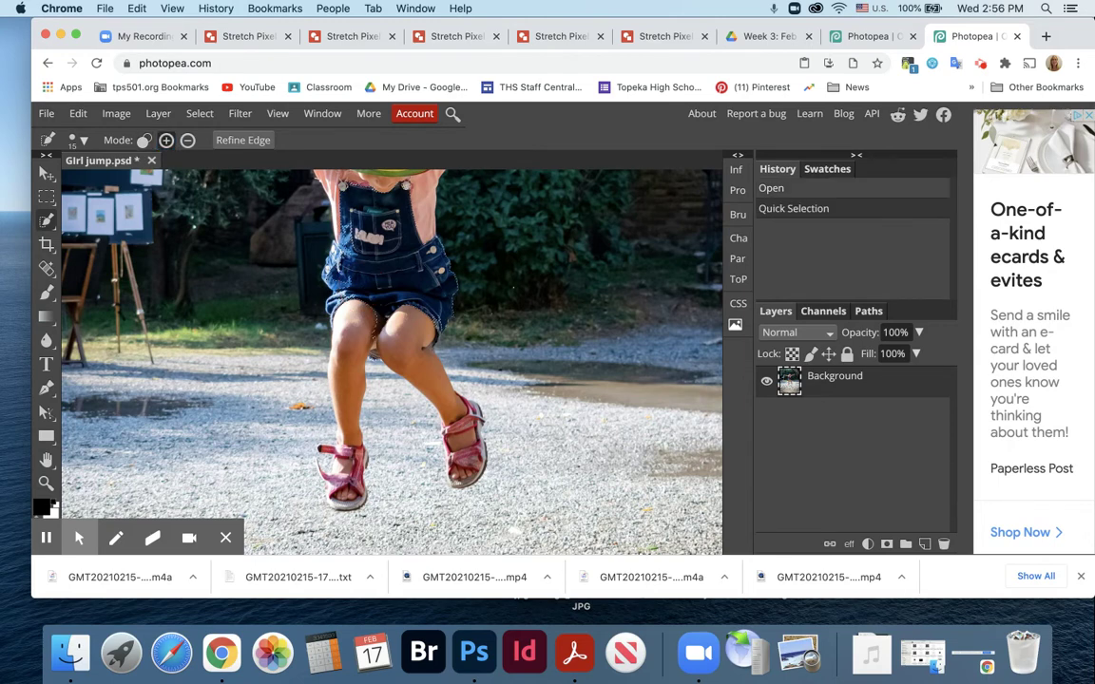
scroll(389, 361, "up", 5)
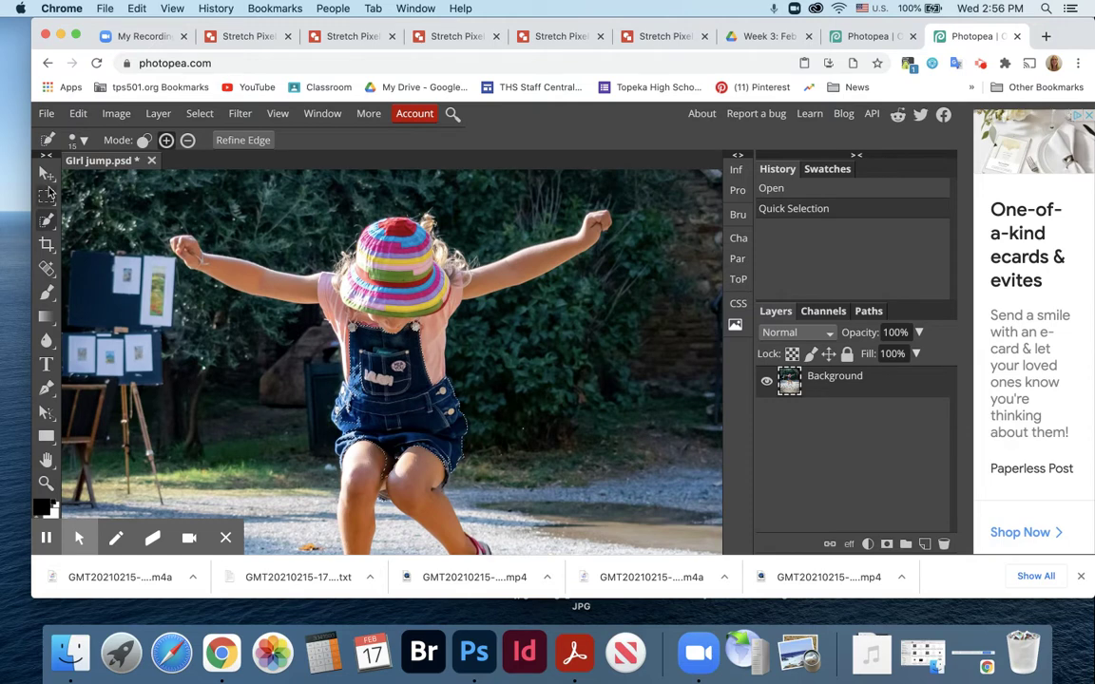
left_click(47, 220)
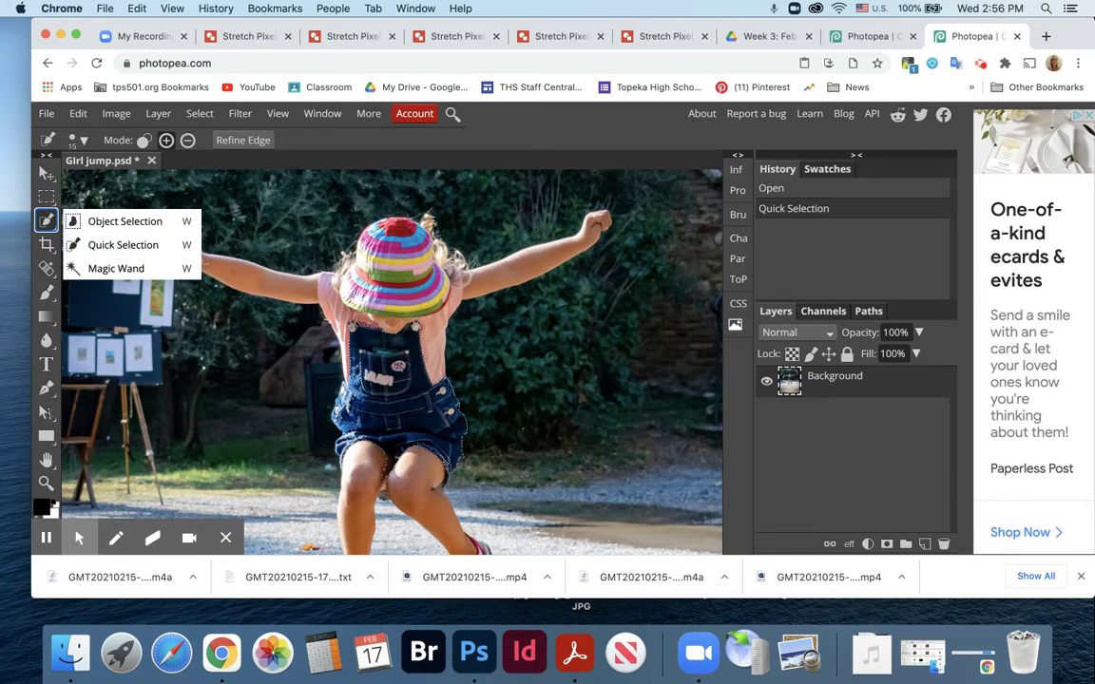
left_click(211, 232)
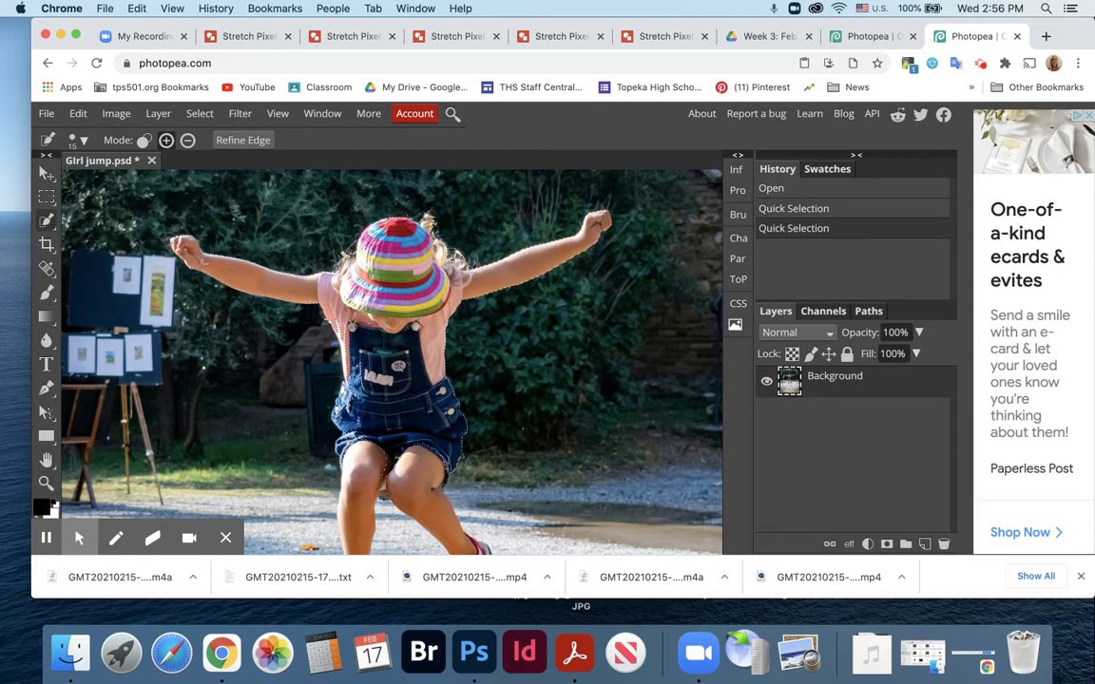
key("bracketright")
key("bracketright")
key("bracketright")
key("bracketright")
key("bracketright")
key("bracketleft")
key("bracketleft")
Add the rest of her body and legs to the selection and open Refine Edge
scroll(317, 333, "down", 1)
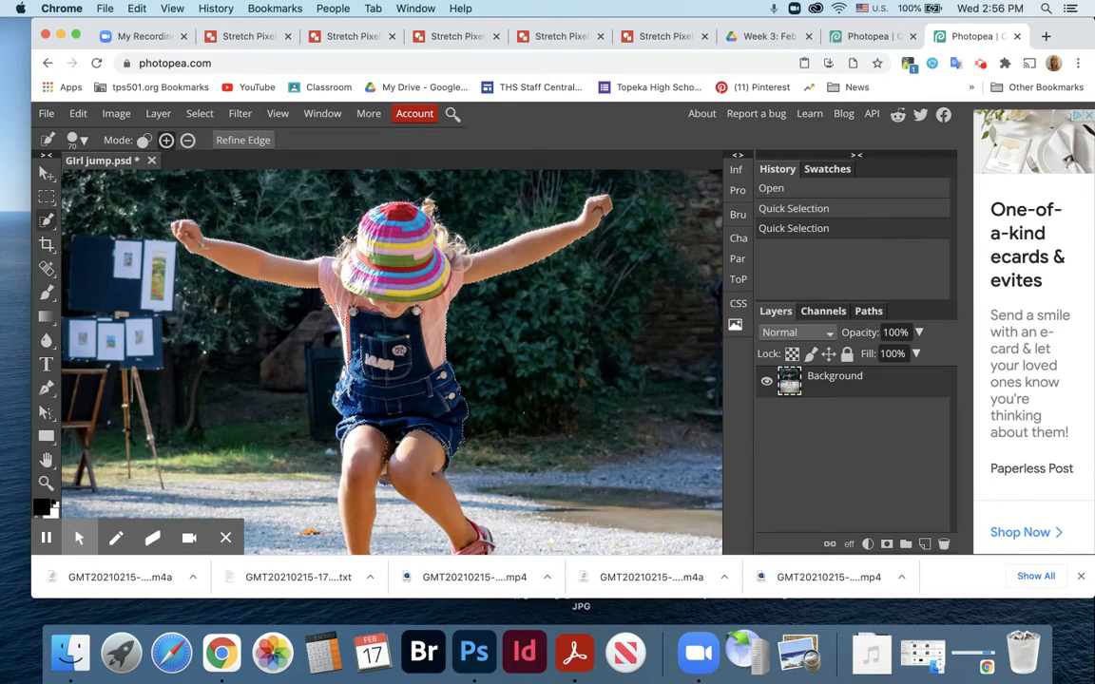
left_click(324, 390)
left_click(361, 442)
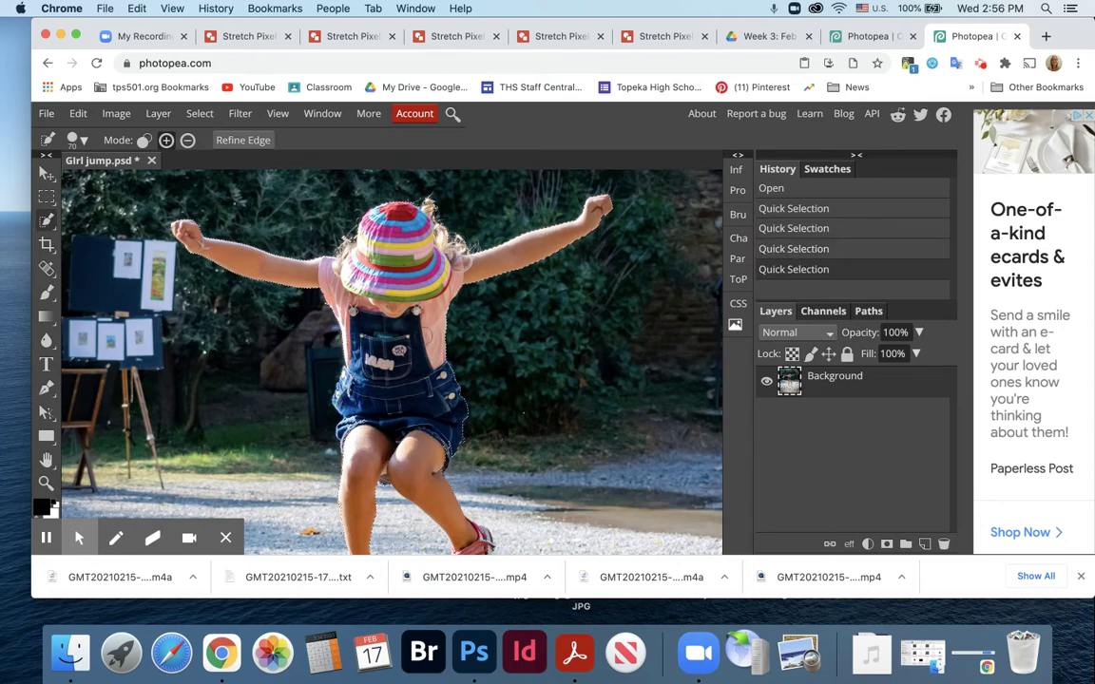
scroll(384, 303, "down", 6)
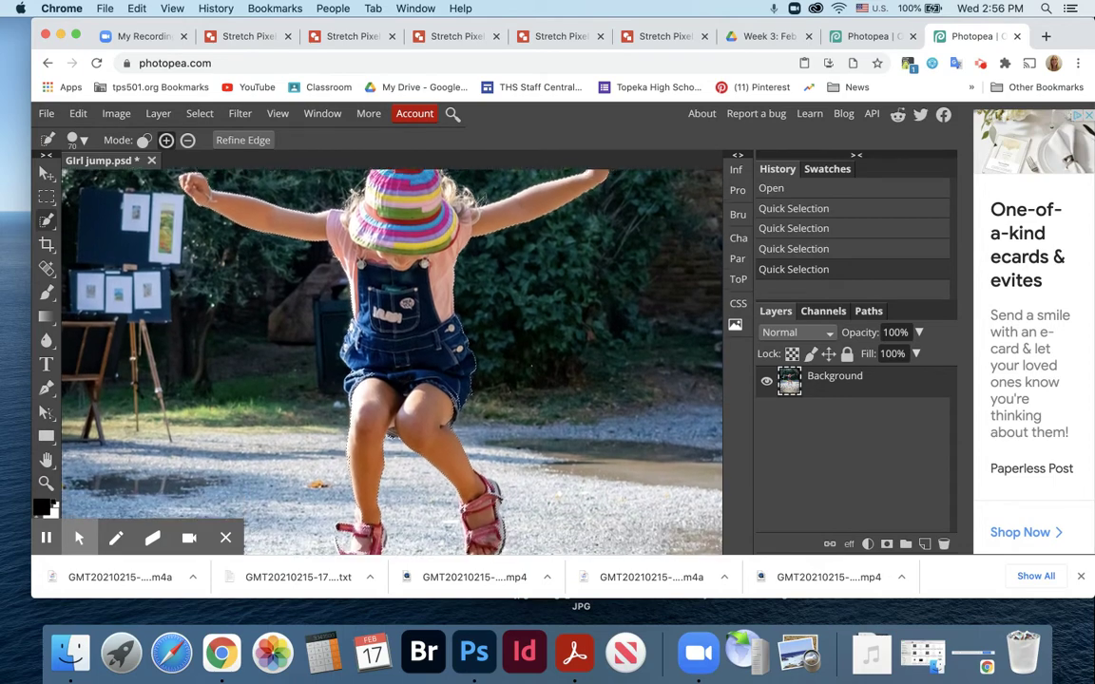
scroll(400, 372, "down", 4)
left_click(421, 384)
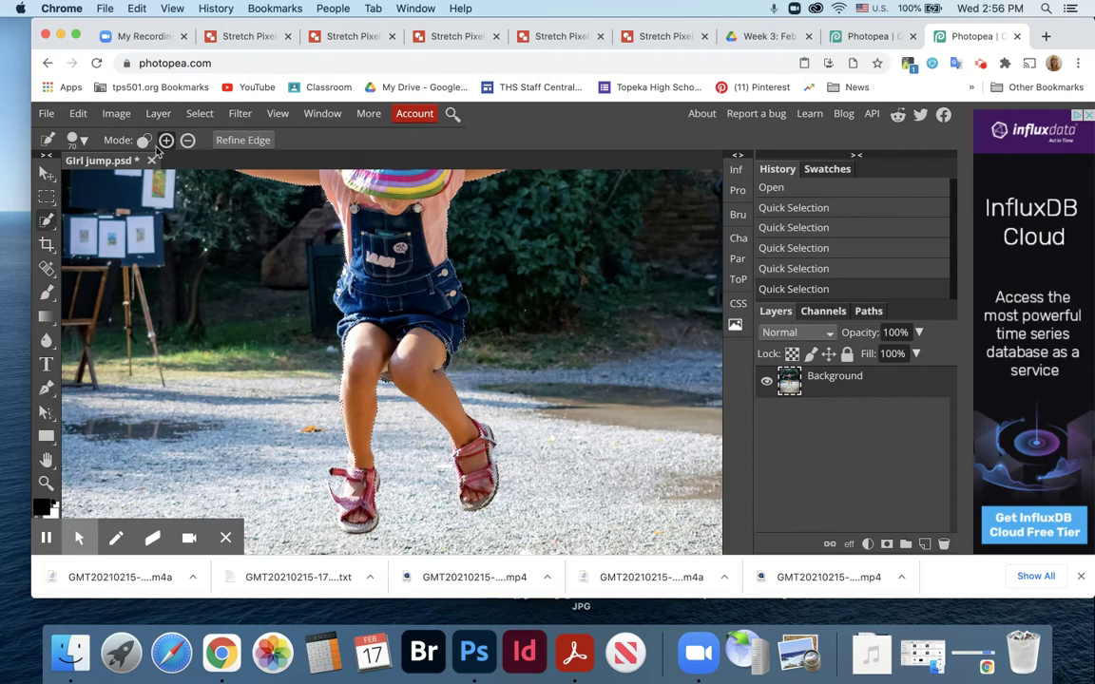
left_click(242, 141)
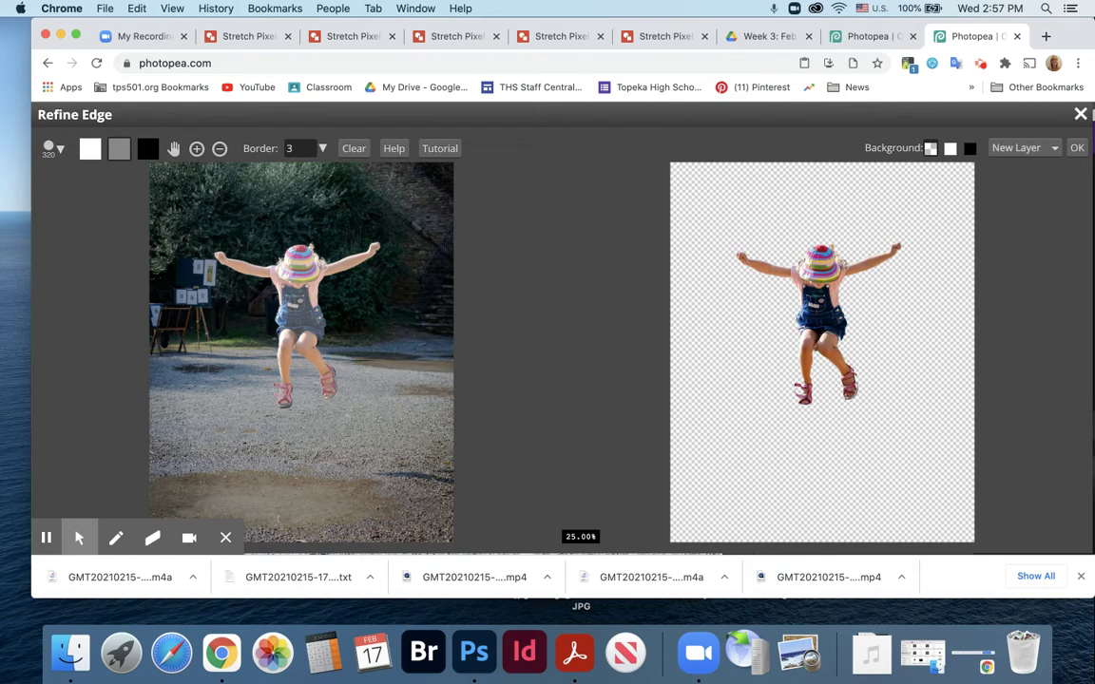
Zoom the Refine Edge preview to 200% on the girl's foot
left_click(196, 149)
left_click(284, 392)
left_click(283, 393)
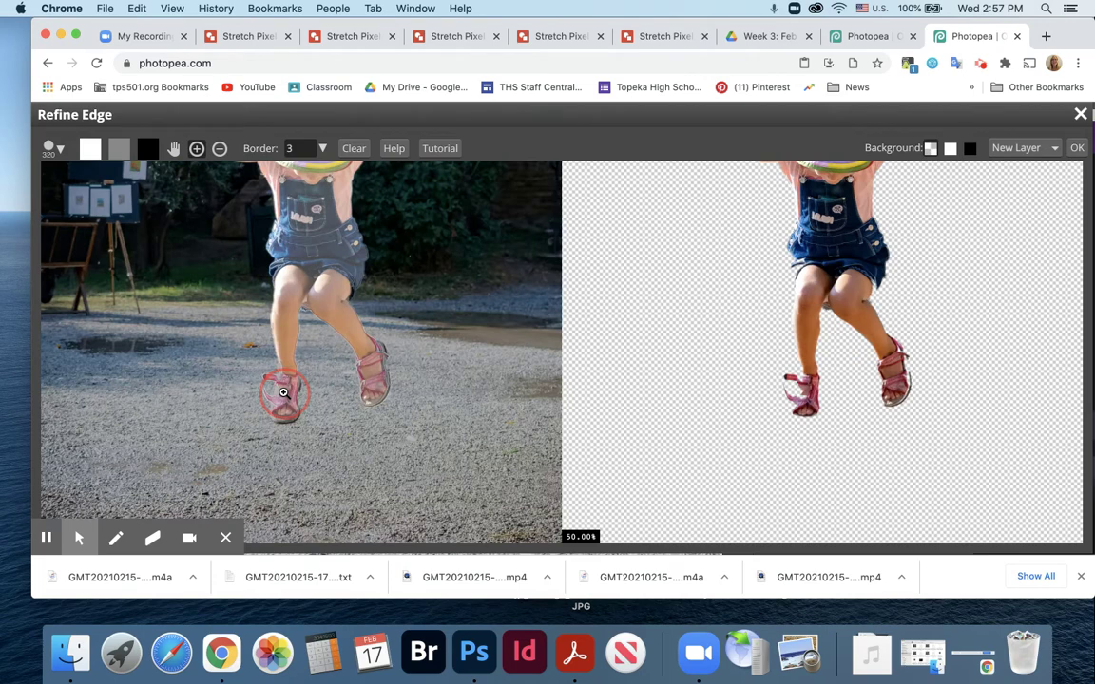
left_click(283, 392)
left_click(283, 392)
left_click(283, 393)
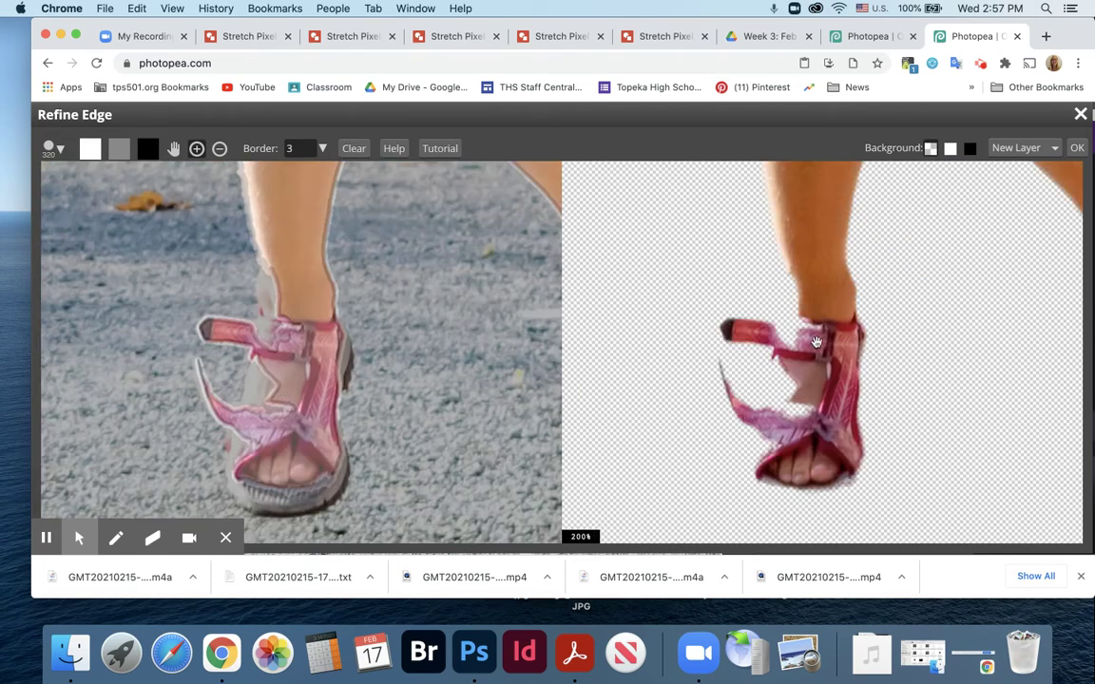
Paint the sandal's inner area back into the cut-out and erase the stray area inside the strap
left_click(91, 152)
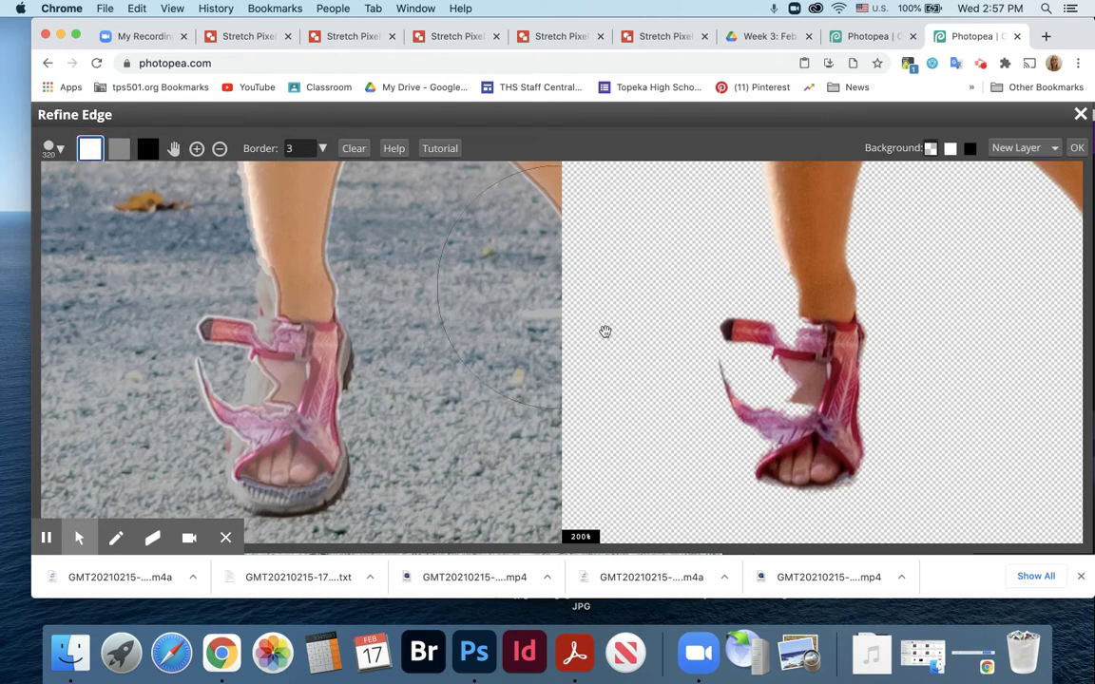
key("bracketleft")
key("bracketleft")
key("bracketleft")
key("bracketleft")
key("bracketleft")
key("bracketleft")
key("bracketleft")
key("bracketleft")
key("bracketleft")
key("bracketleft")
key("bracketleft")
key("bracketright")
key("bracketright")
key("bracketright")
mouse_move(271, 385)
left_mouse_down()
mouse_move(255, 356)
mouse_move(245, 440)
left_mouse_up()
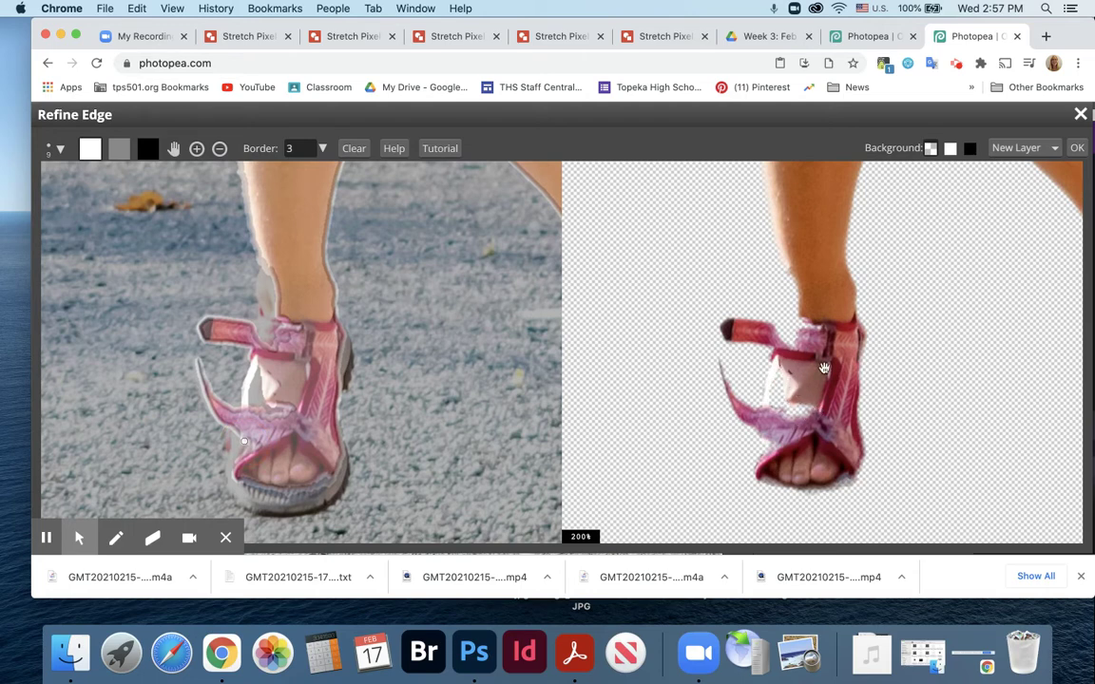
left_click(150, 152)
mouse_move(237, 339)
left_mouse_down()
mouse_move(230, 372)
mouse_move(257, 373)
mouse_move(224, 344)
mouse_move(249, 370)
left_mouse_up()
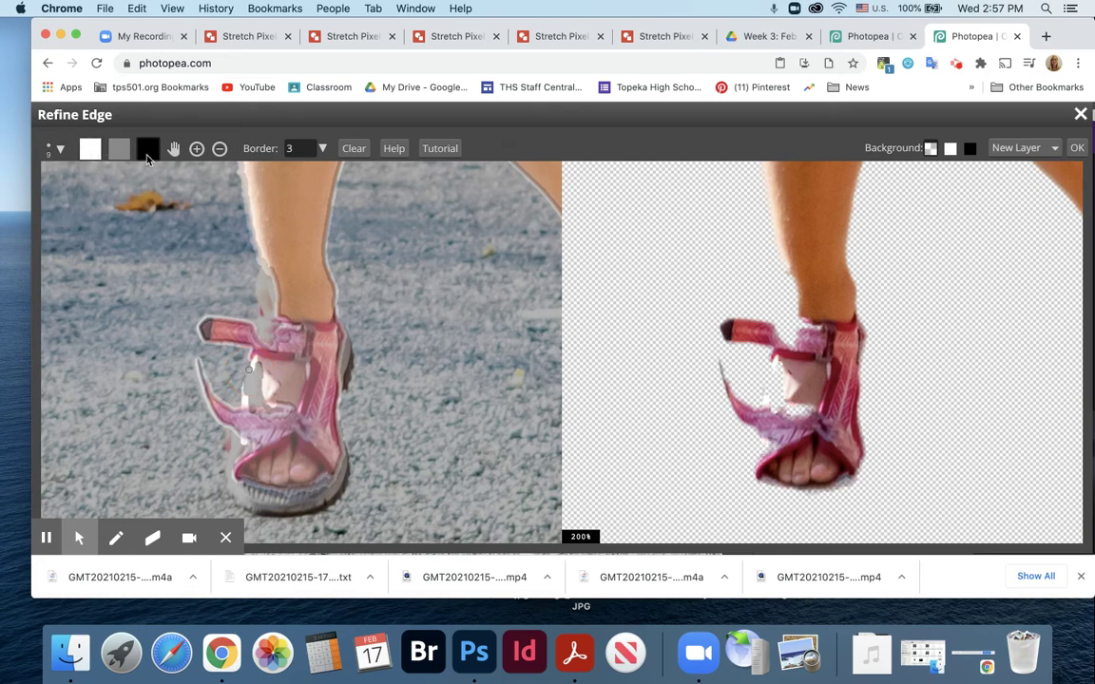
left_click(115, 155)
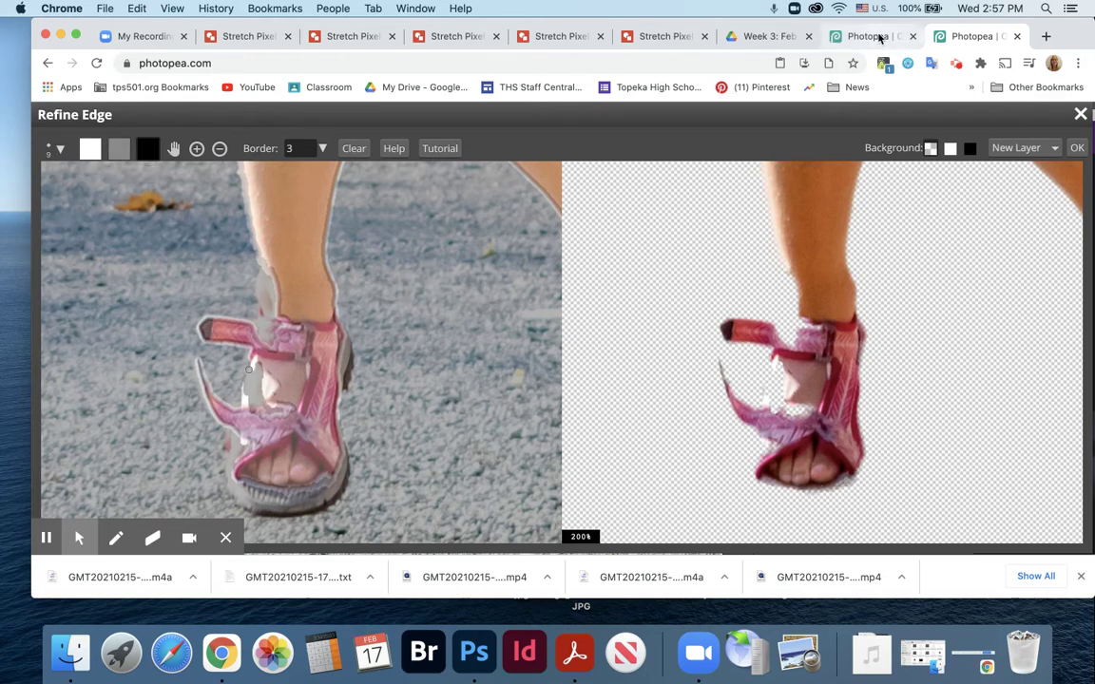
In the other document, brush away the stray dark stroke and refine the overalls' left edge
left_click(879, 36)
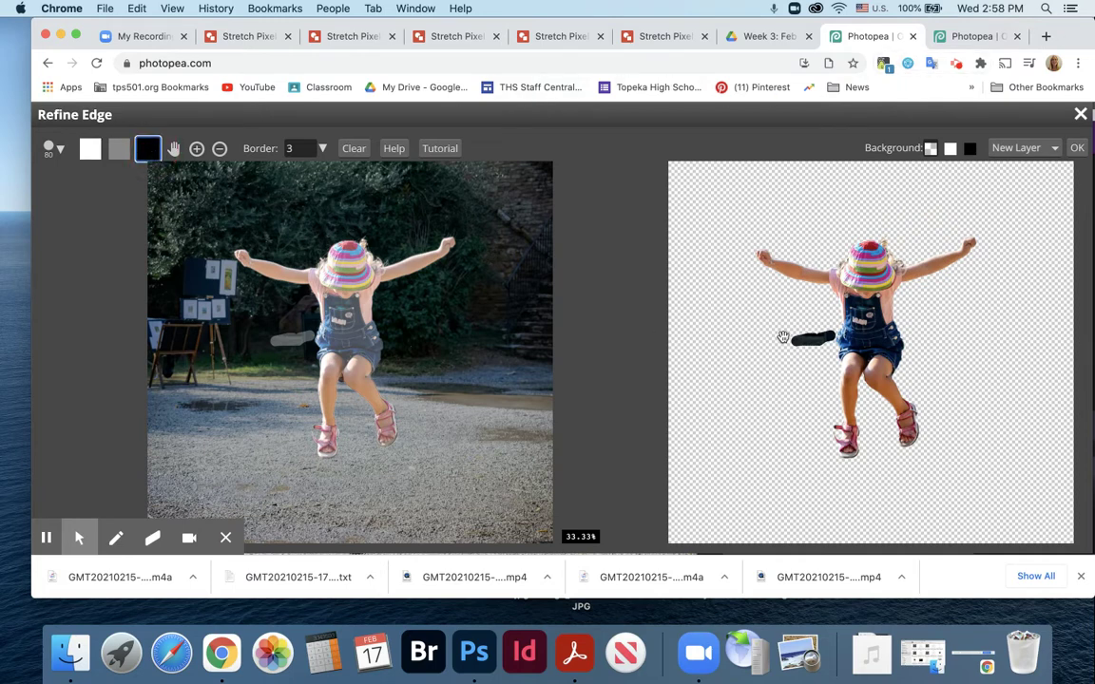
scroll(782, 338, "up", 5)
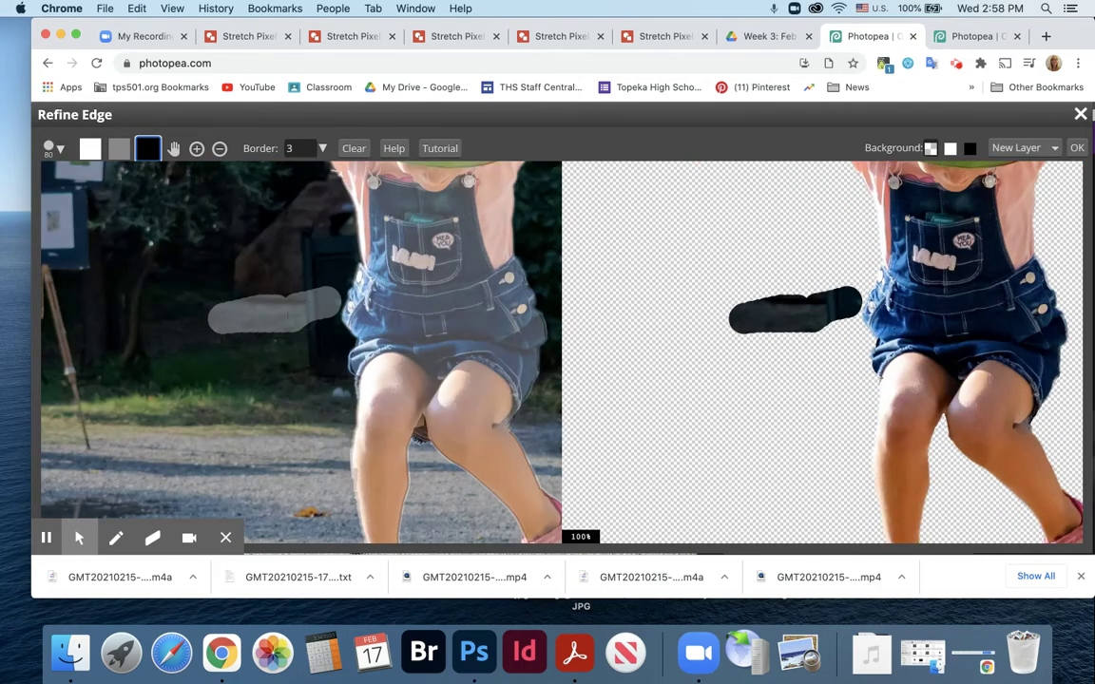
mouse_move(310, 317)
left_mouse_down()
mouse_move(325, 296)
mouse_move(294, 330)
mouse_move(282, 302)
mouse_move(271, 346)
mouse_move(261, 296)
mouse_move(249, 353)
mouse_move(211, 326)
left_mouse_up()
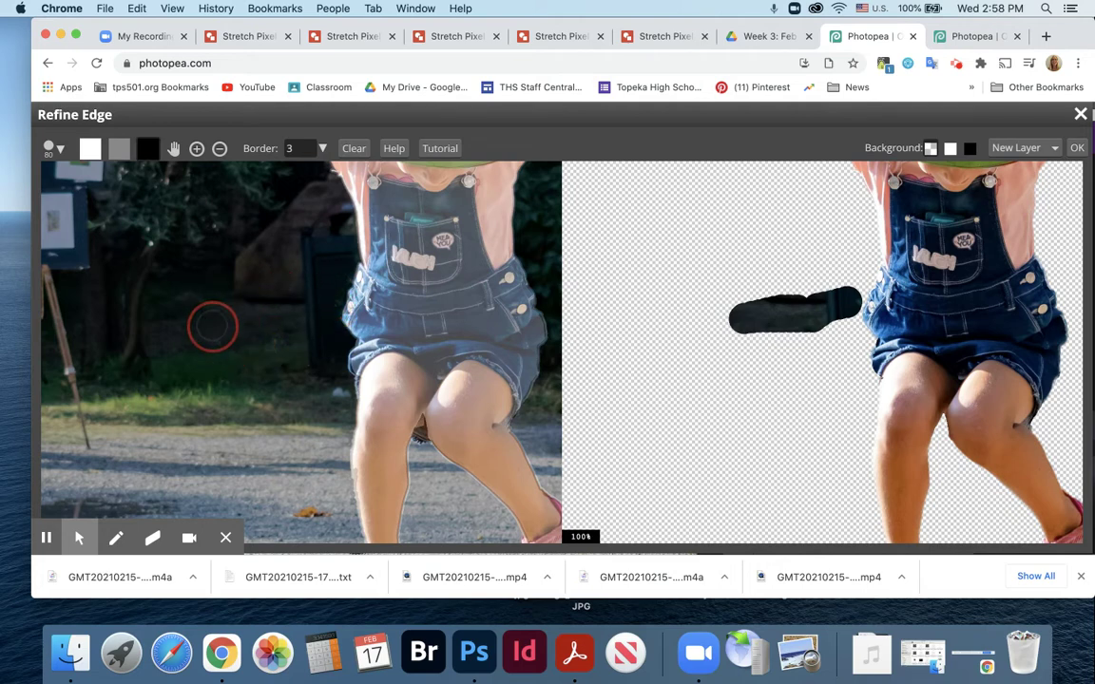
left_click(173, 148)
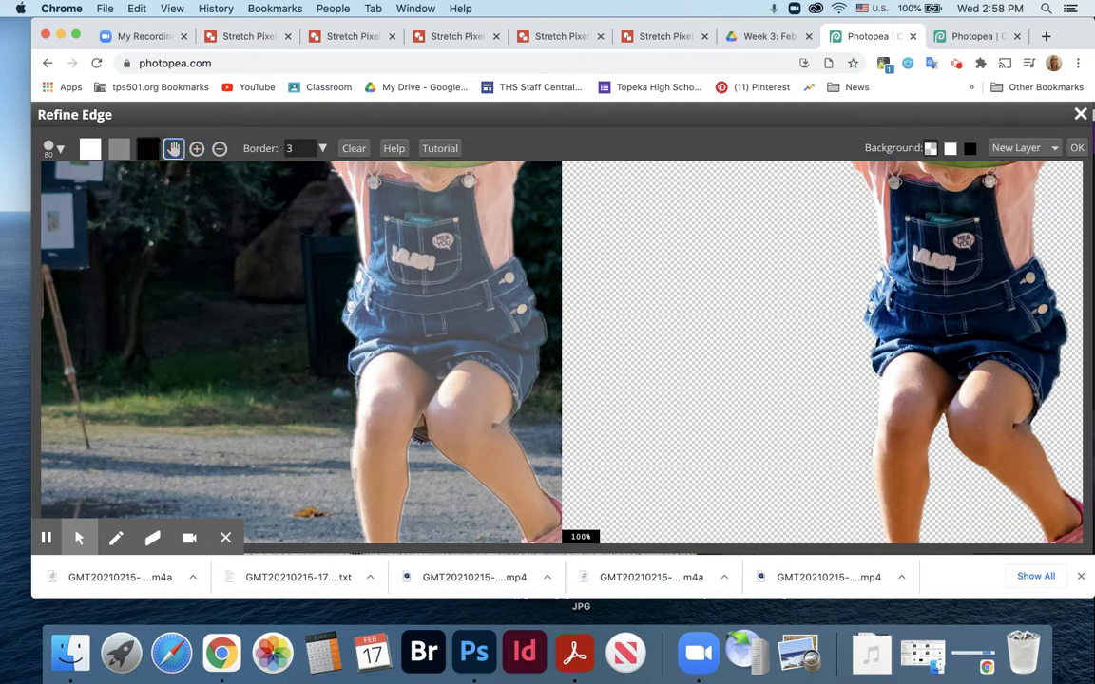
left_click_drag(352, 206, 349, 373)
left_click(219, 149)
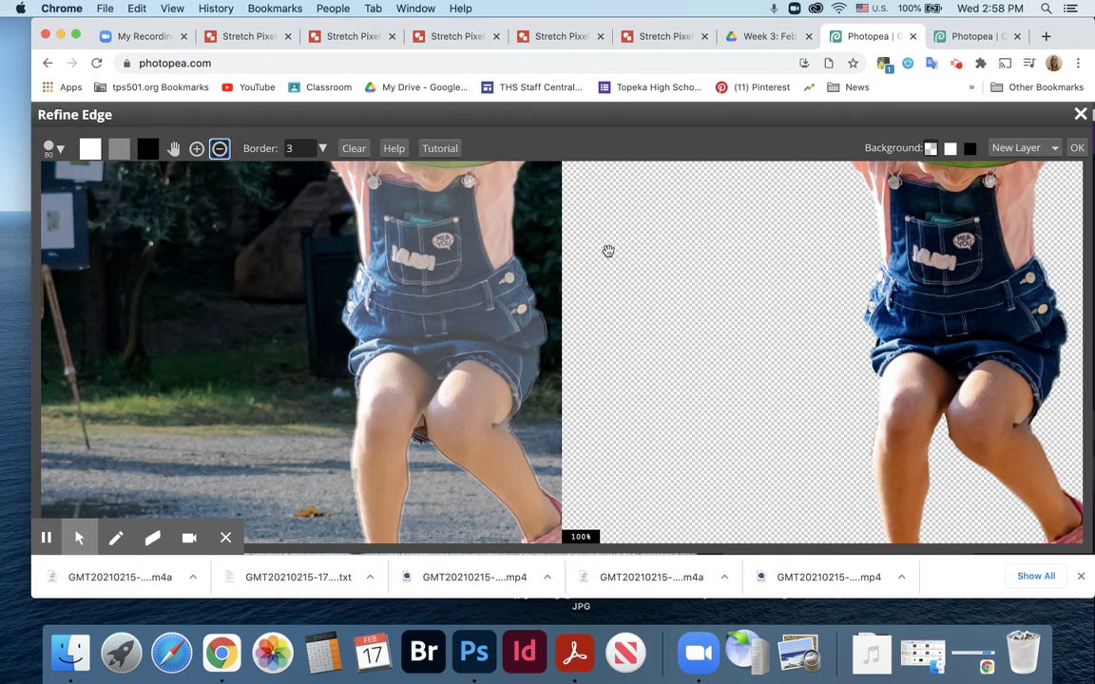
Apply Refine Edge with output set to New Layer
mouse_move(988, 116)
left_mouse_down()
mouse_move(951, 107)
mouse_move(971, 107)
left_mouse_up()
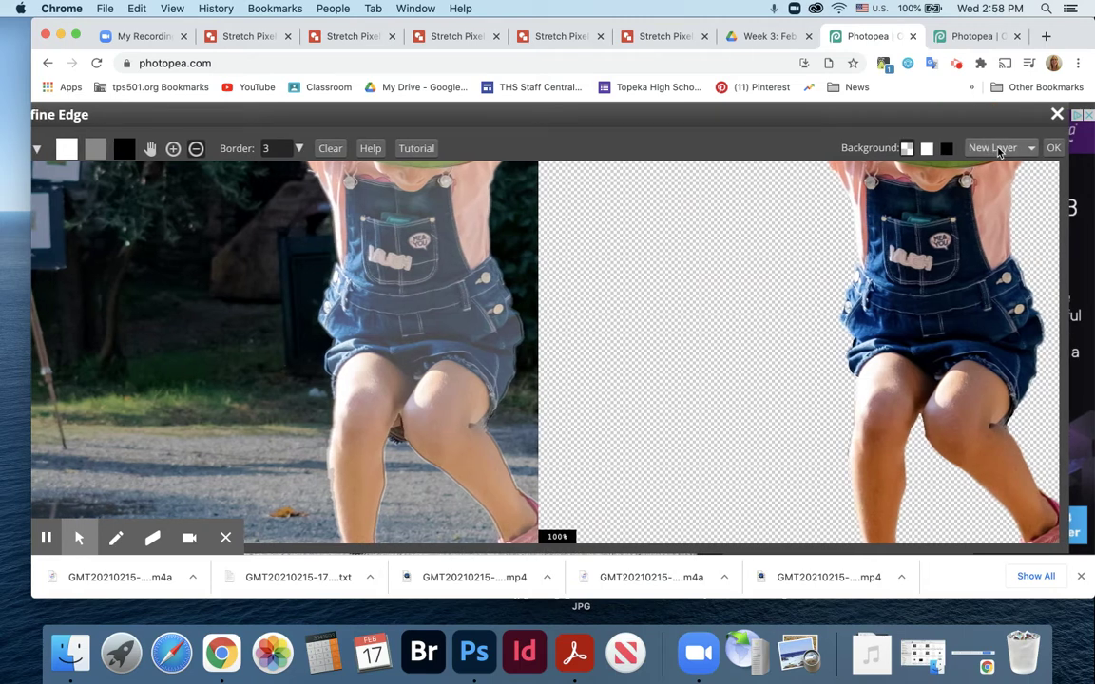
left_click(1052, 148)
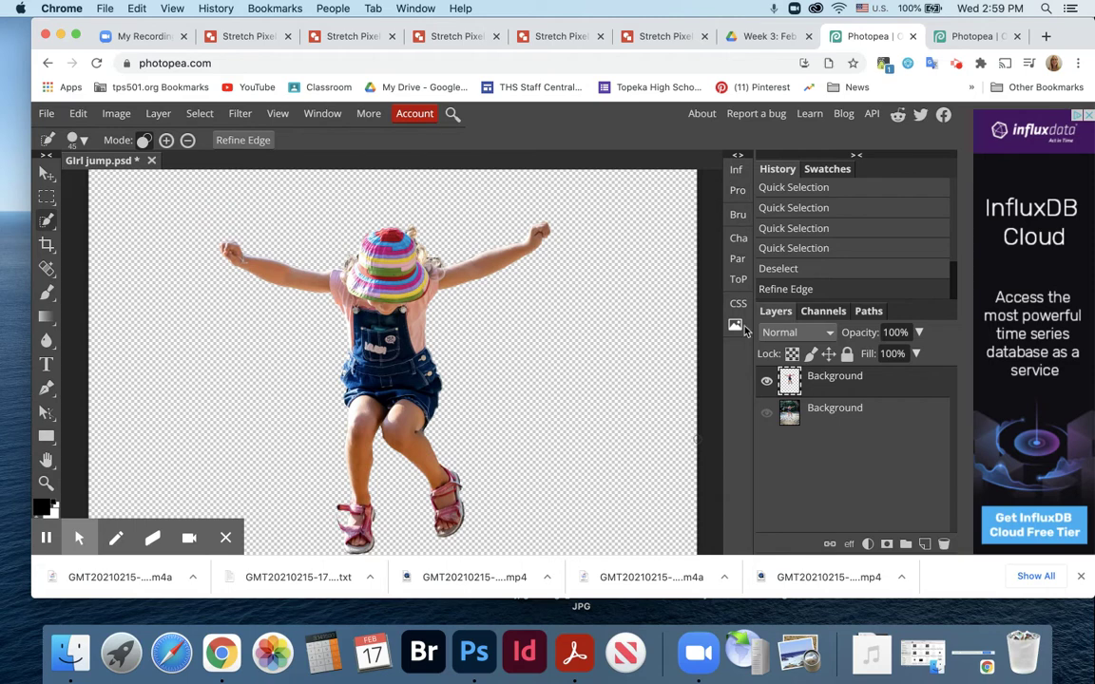
Add a new Layer 1 and fill it with solid white
left_click(924, 545)
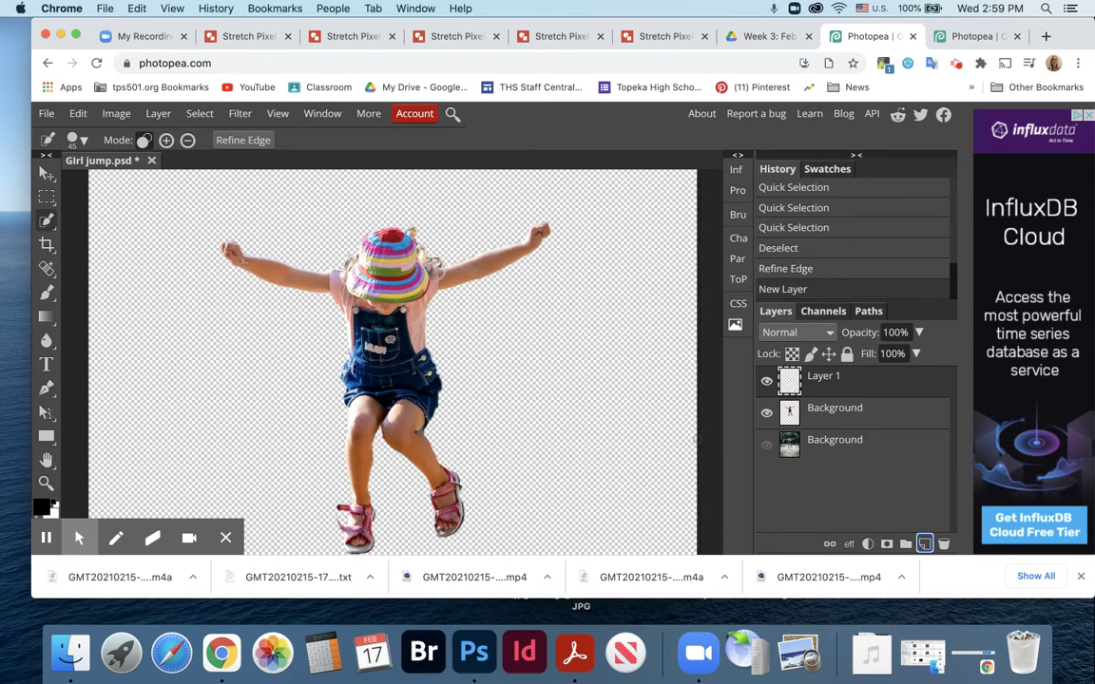
mouse_move(200, 496)
left_click(227, 538)
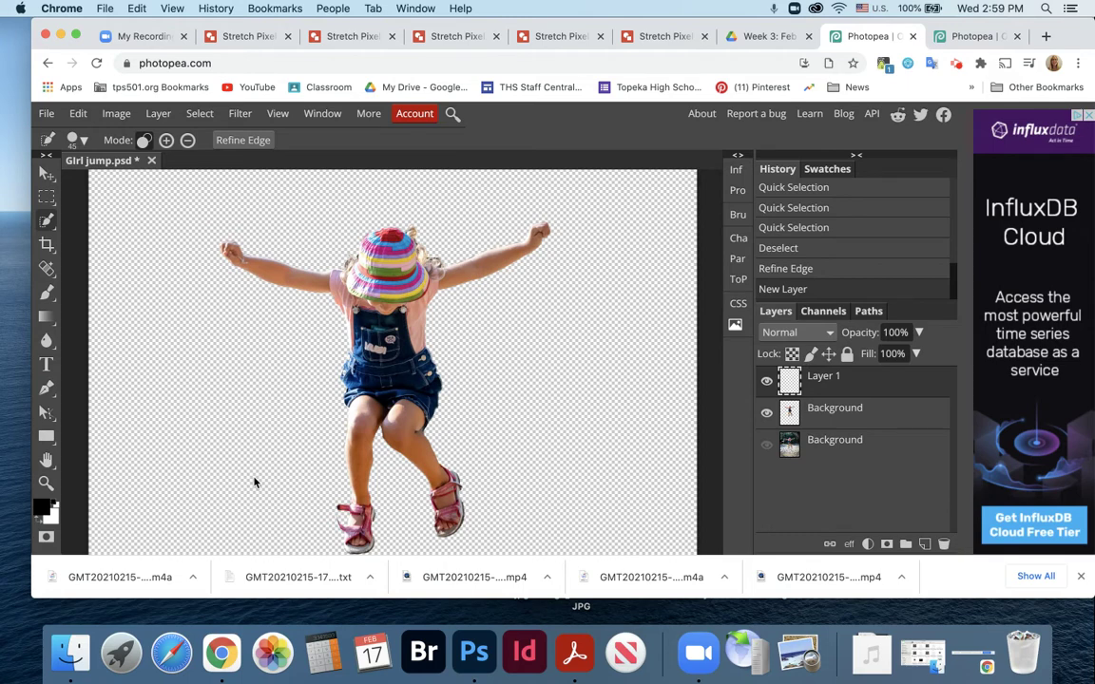
key("super+BackSpace")
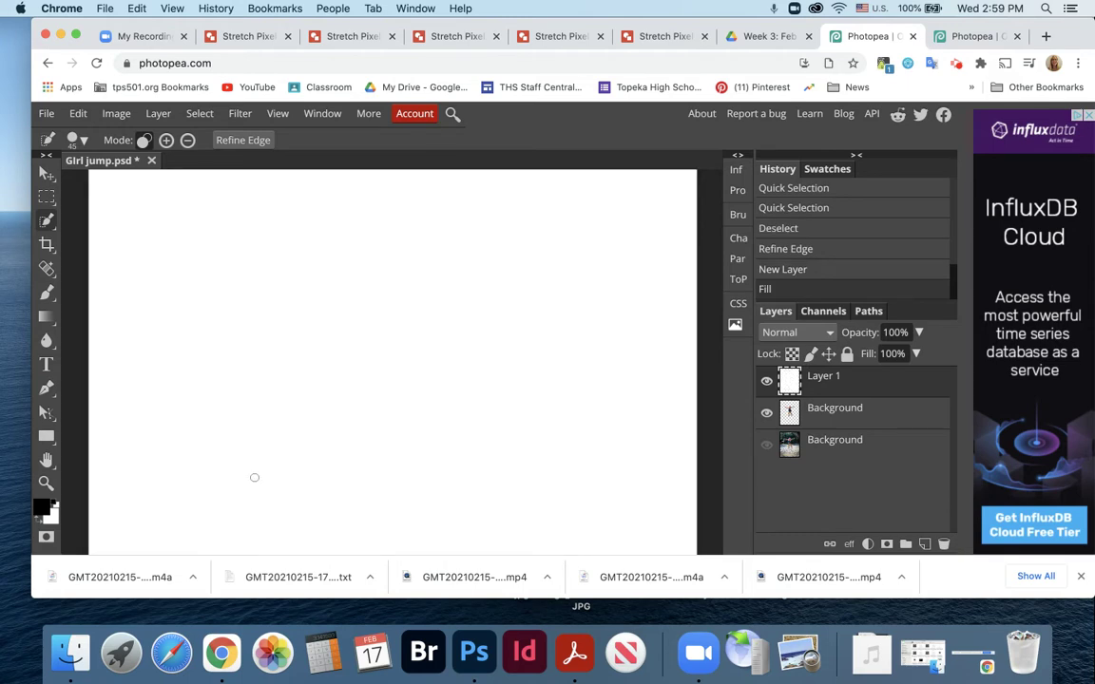
left_click(246, 476)
key("alt")
key("alt+BackSpace")
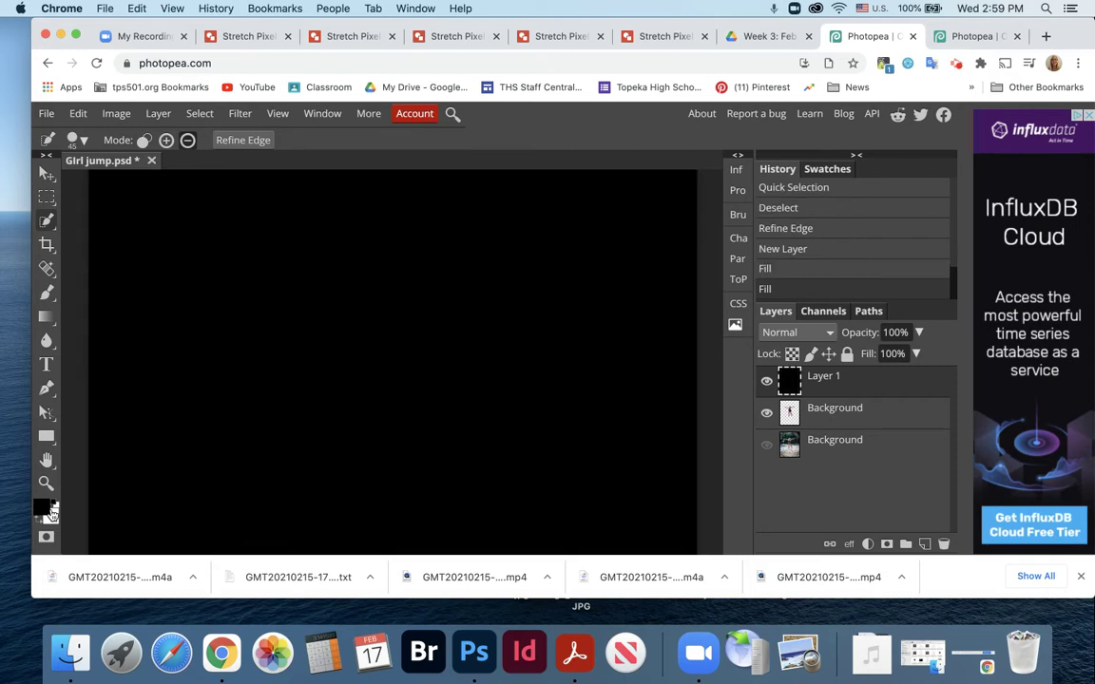
key("super+BackSpace")
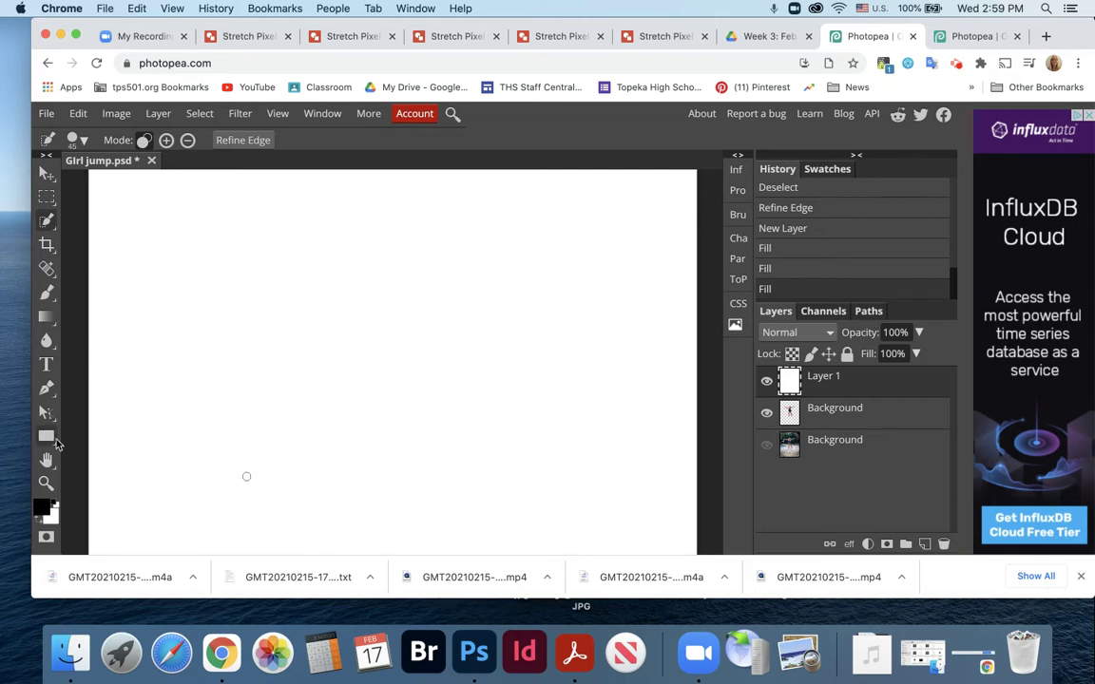
Select the Paint Bucket tool and swap colours to a black foreground
left_click(50, 323)
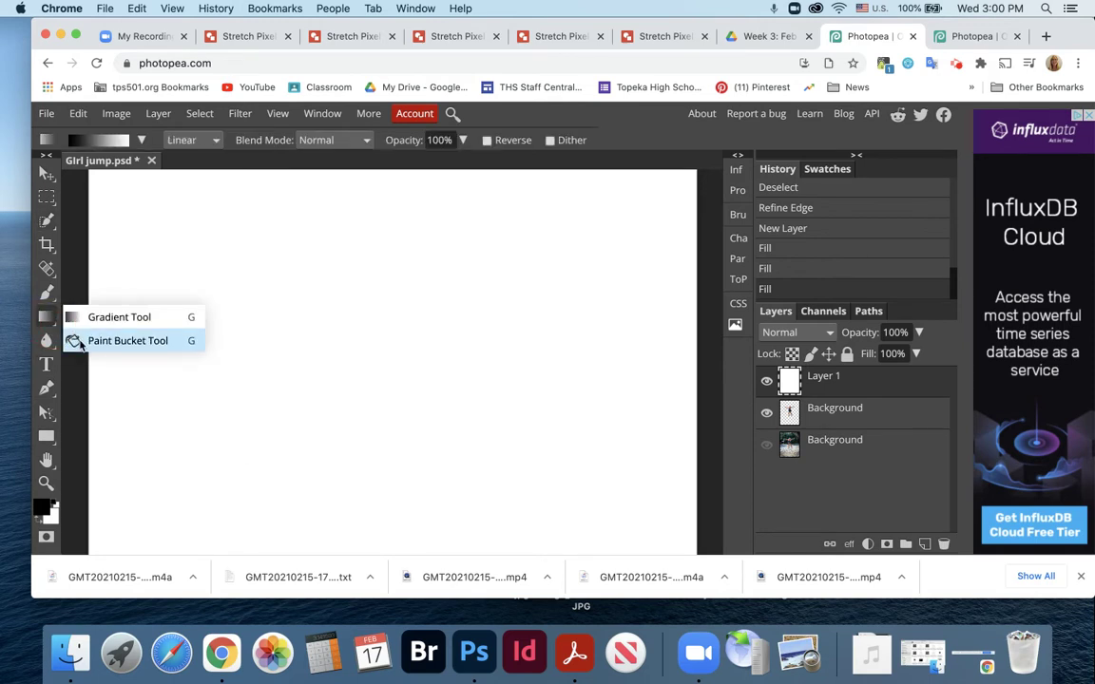
left_click(81, 340)
left_click(53, 504)
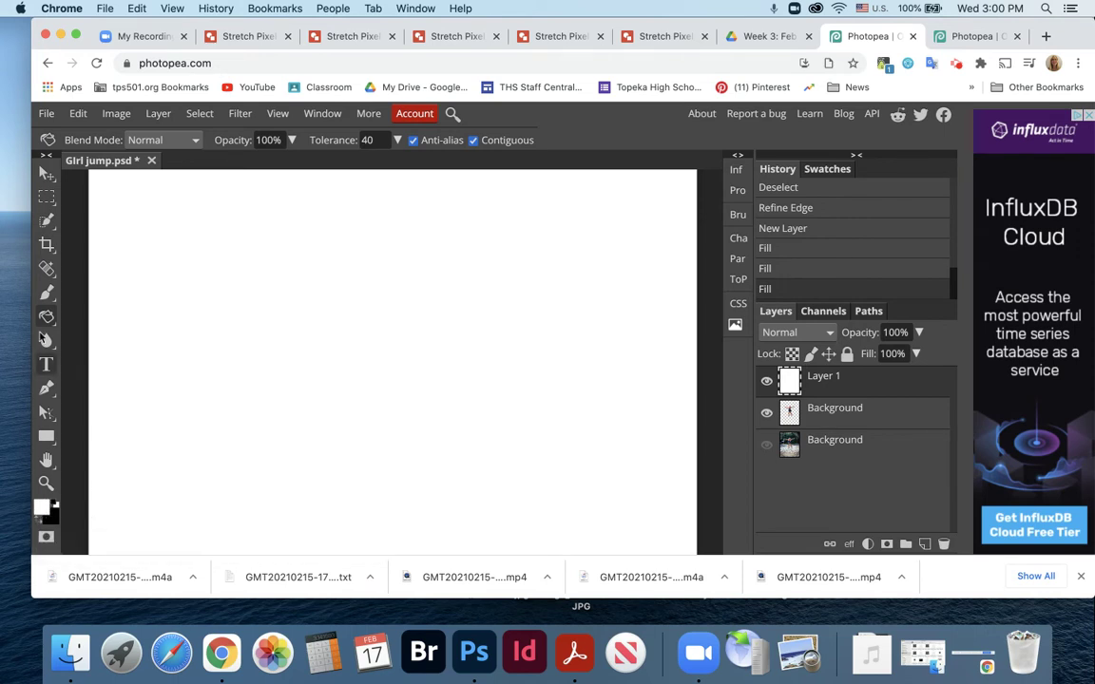
left_click(57, 497)
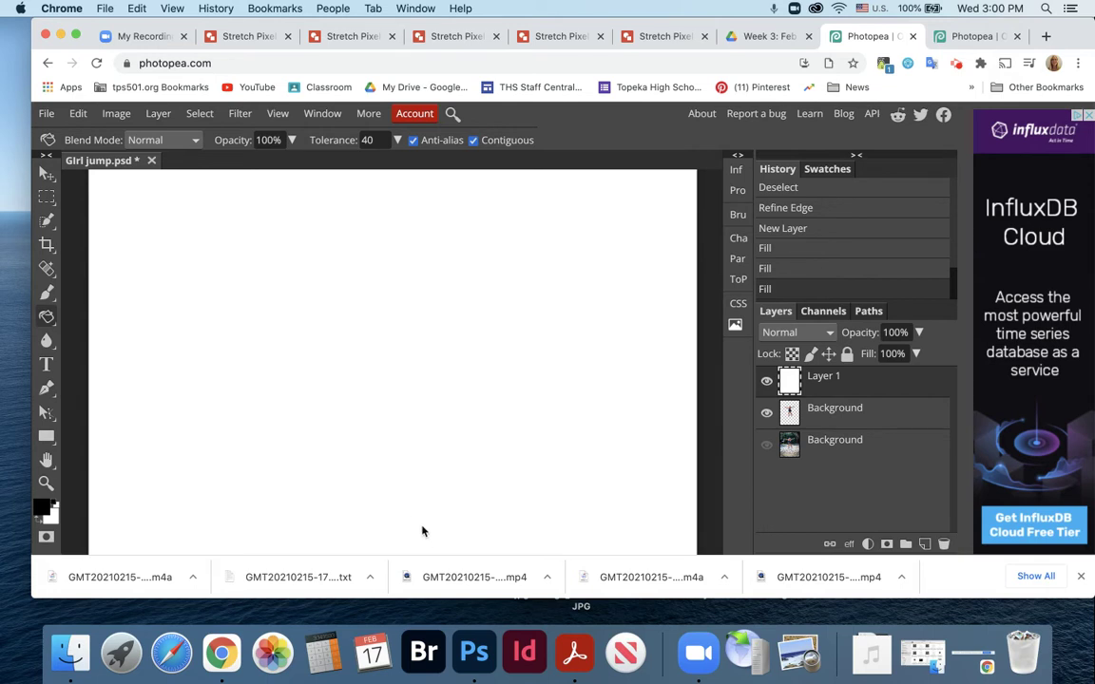
Move the white Layer 1 beneath the girl cut-out and select the girl's layer
left_click_drag(793, 381, 800, 427)
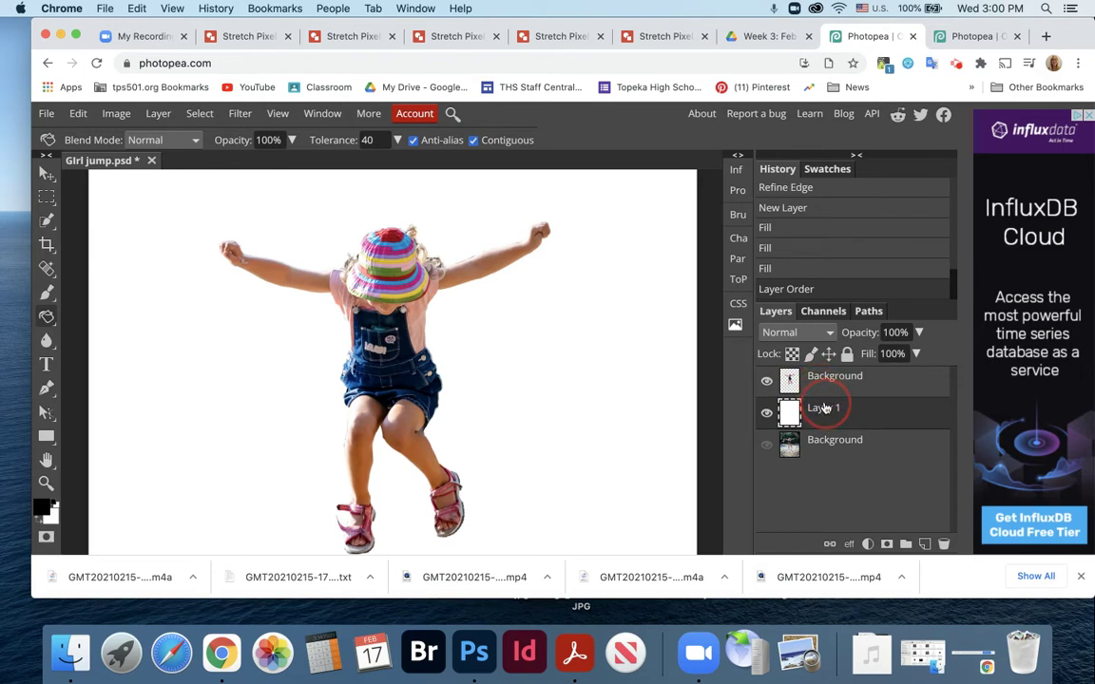
left_click(825, 381)
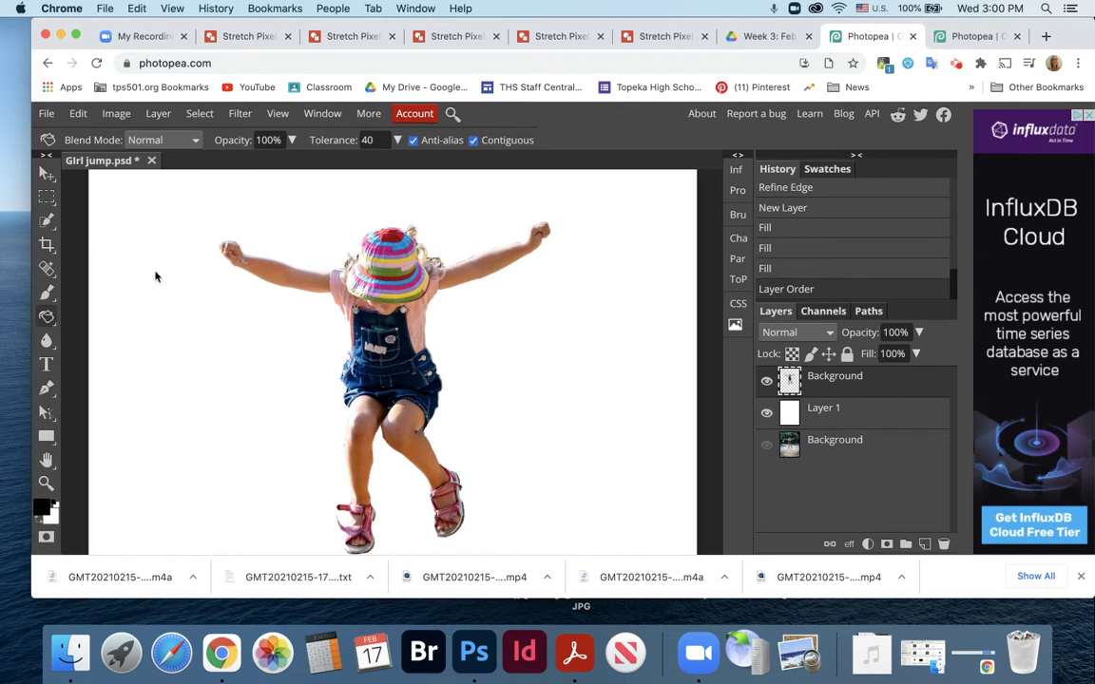
left_click(47, 198)
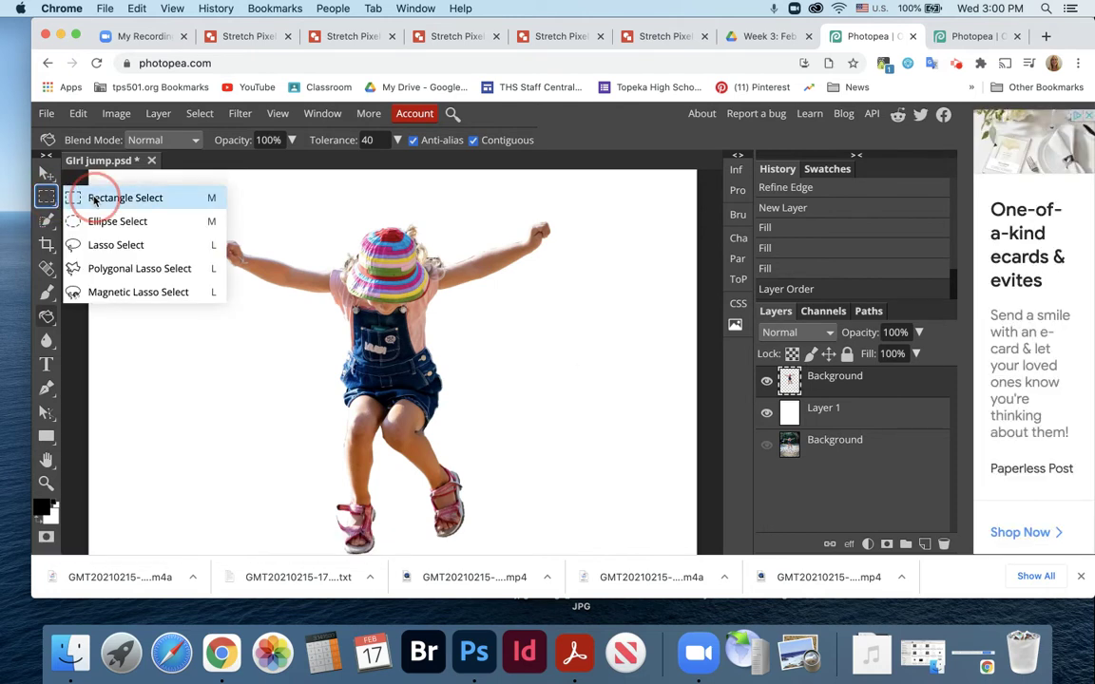
Draw a trial rectangular strip through the hat and chest, zoom in, then deselect it
left_click(94, 200)
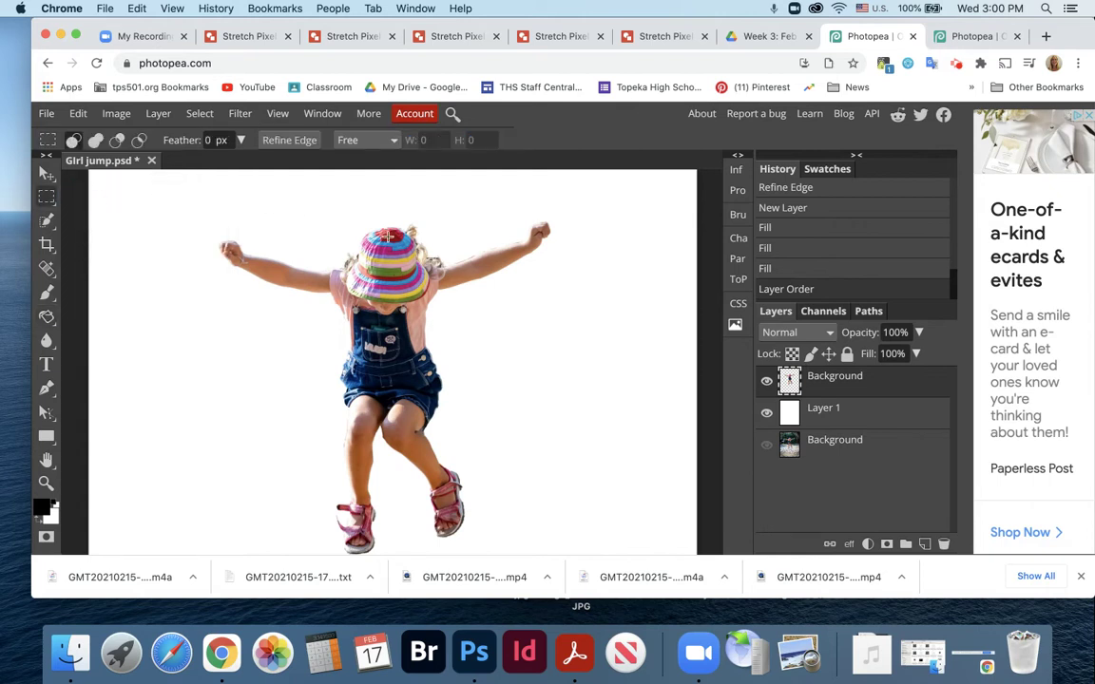
left_click_drag(381, 229, 386, 375)
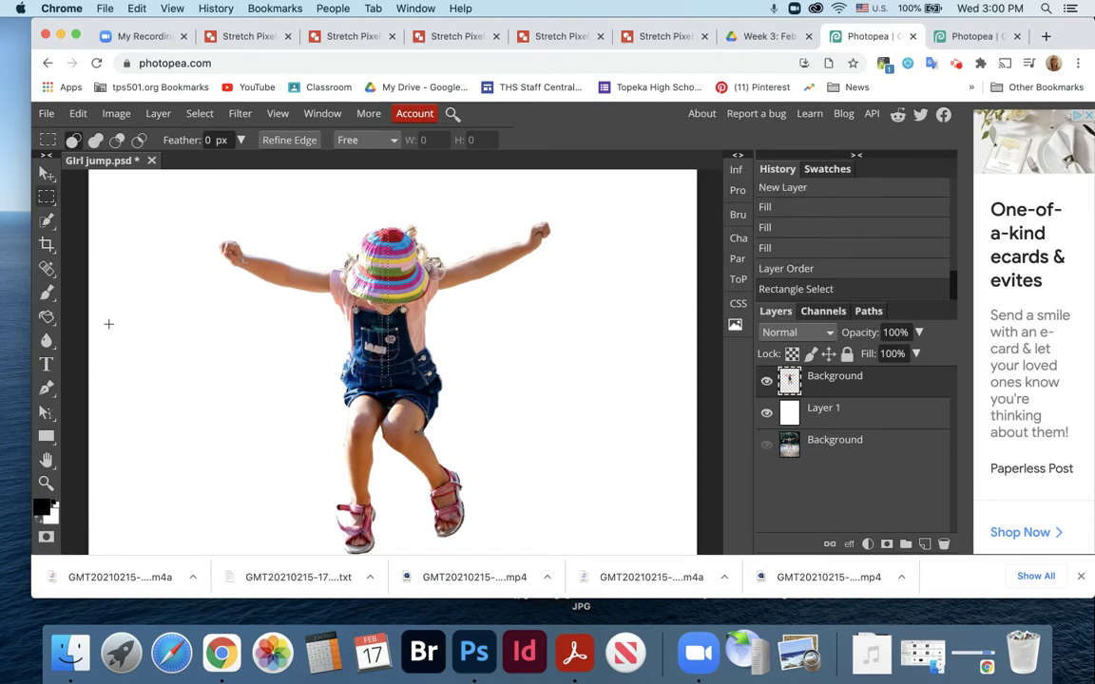
key("super+equal")
key("super+equal")
key("super+equal")
key("super+equal")
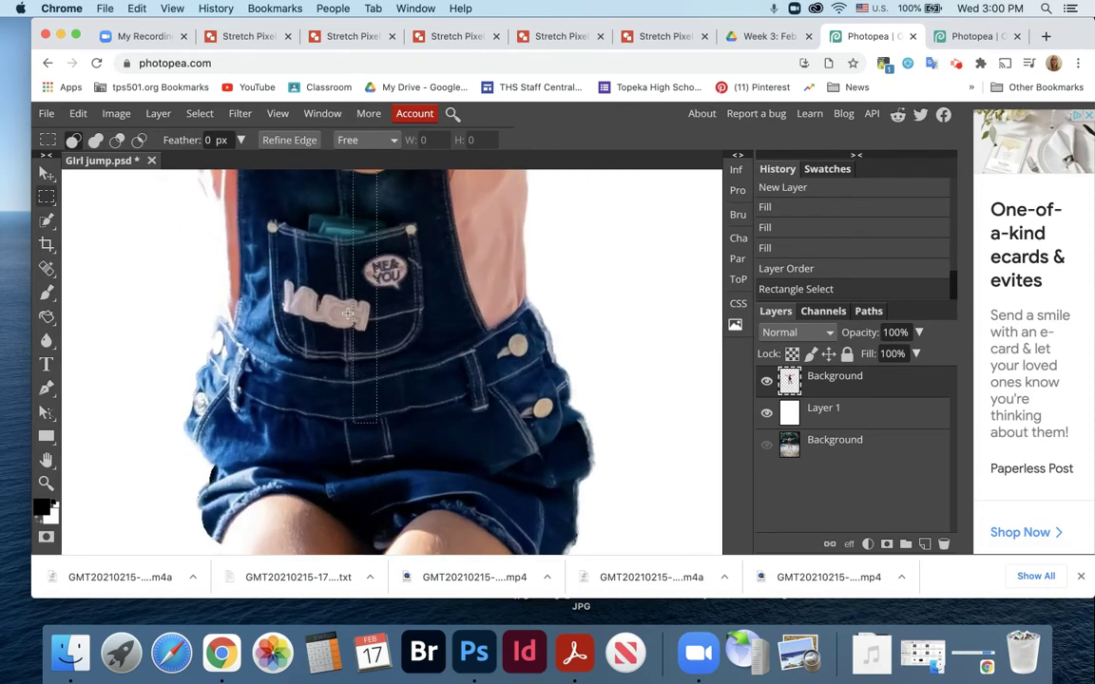
scroll(363, 295, "up", 5)
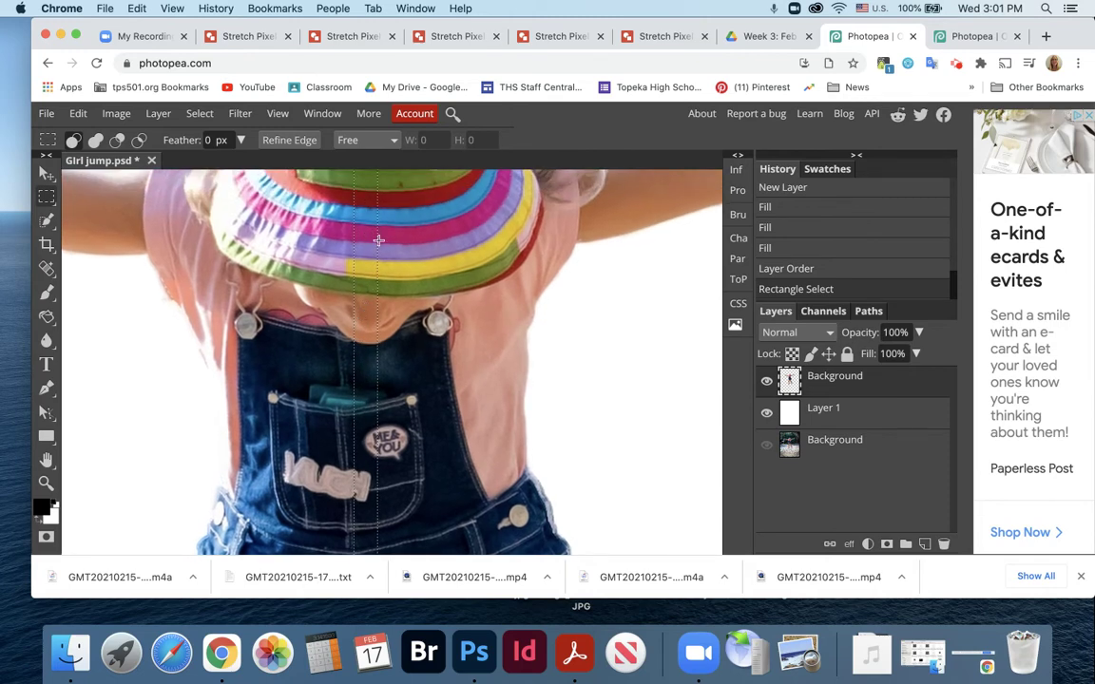
left_click_drag(374, 240, 374, 243)
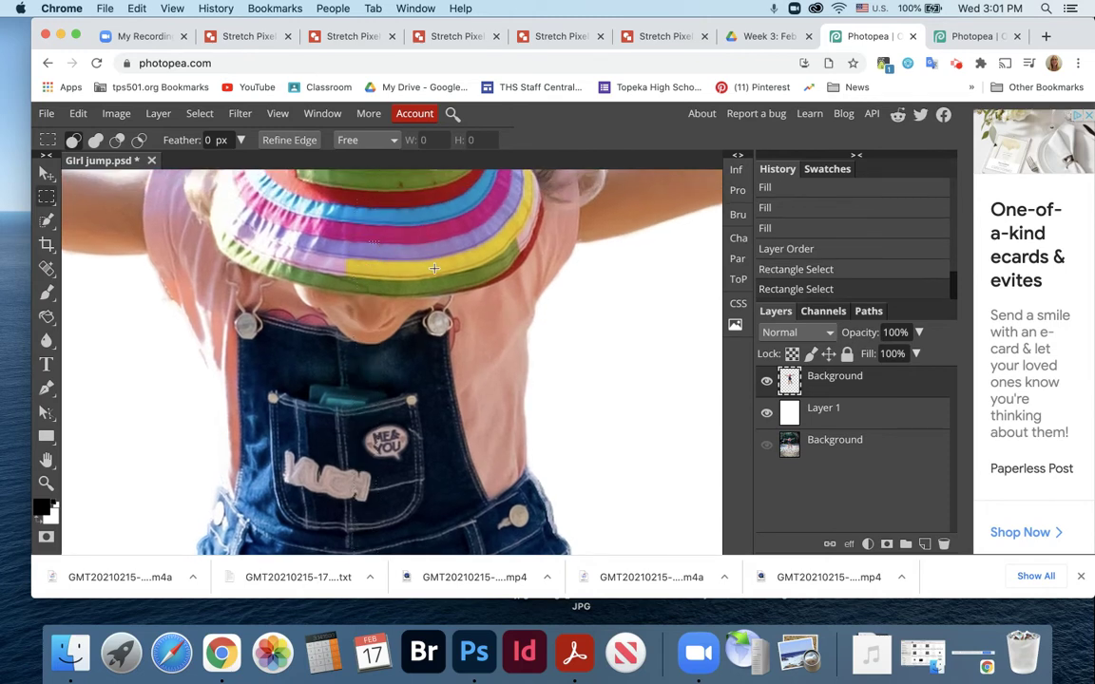
left_click(433, 269)
Drag a 2 px wide vertical selection from the hat down through the overalls
scroll(356, 236, "up", 3)
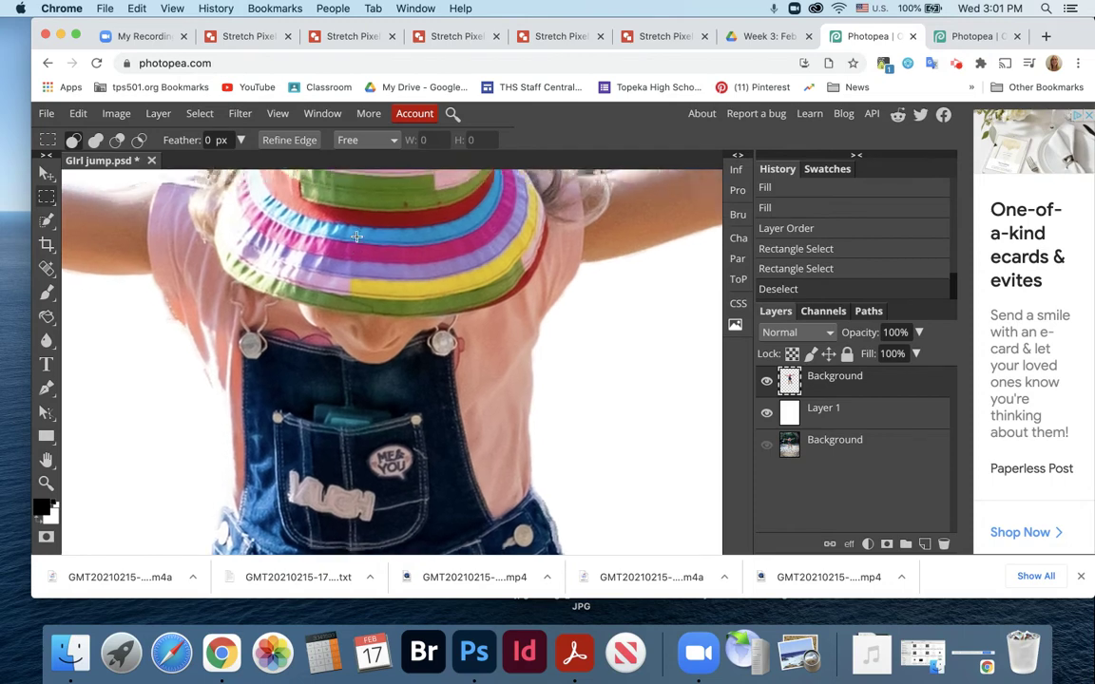
scroll(357, 236, "up", 5)
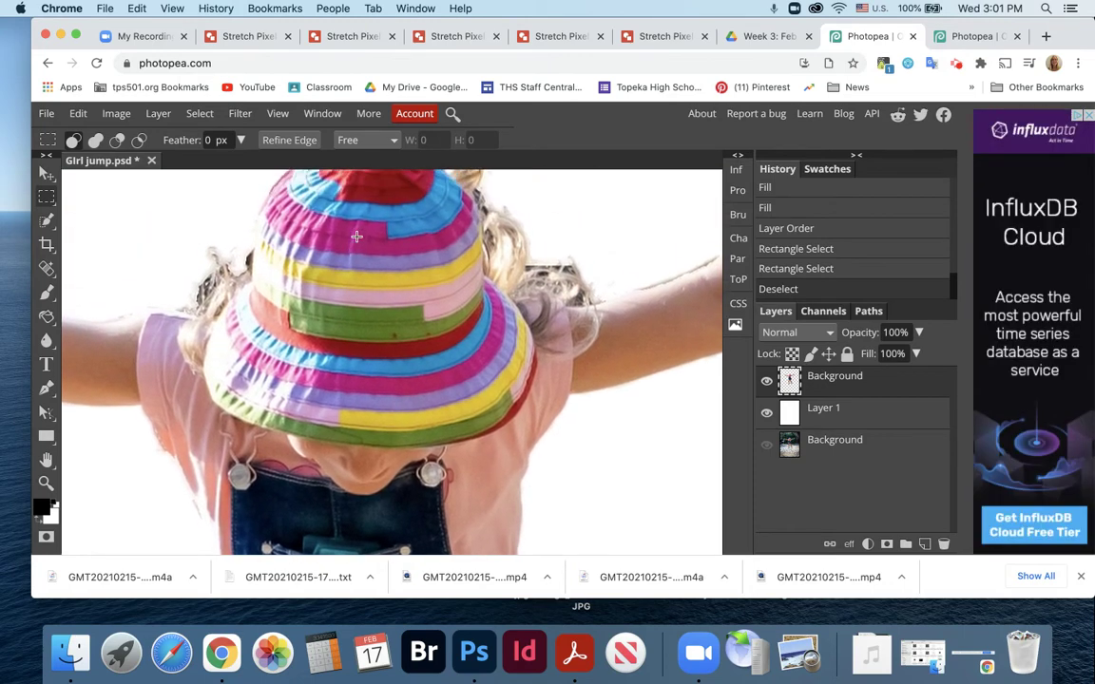
scroll(367, 198, "up", 2)
scroll(367, 197, "down", 4)
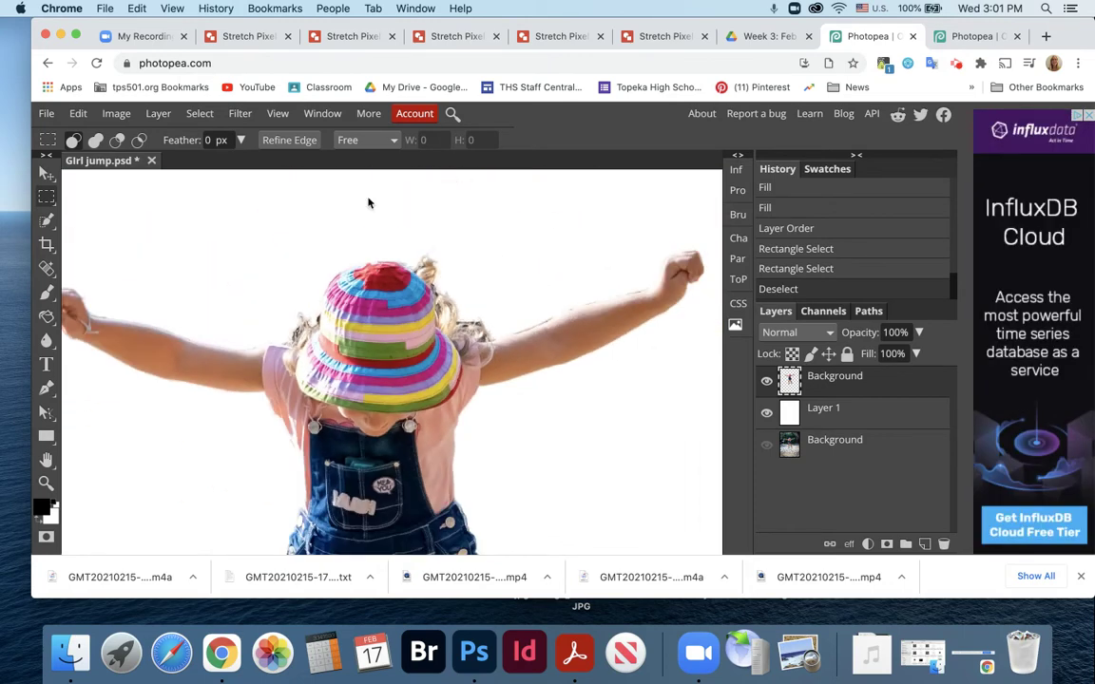
scroll(369, 203, "down", 3)
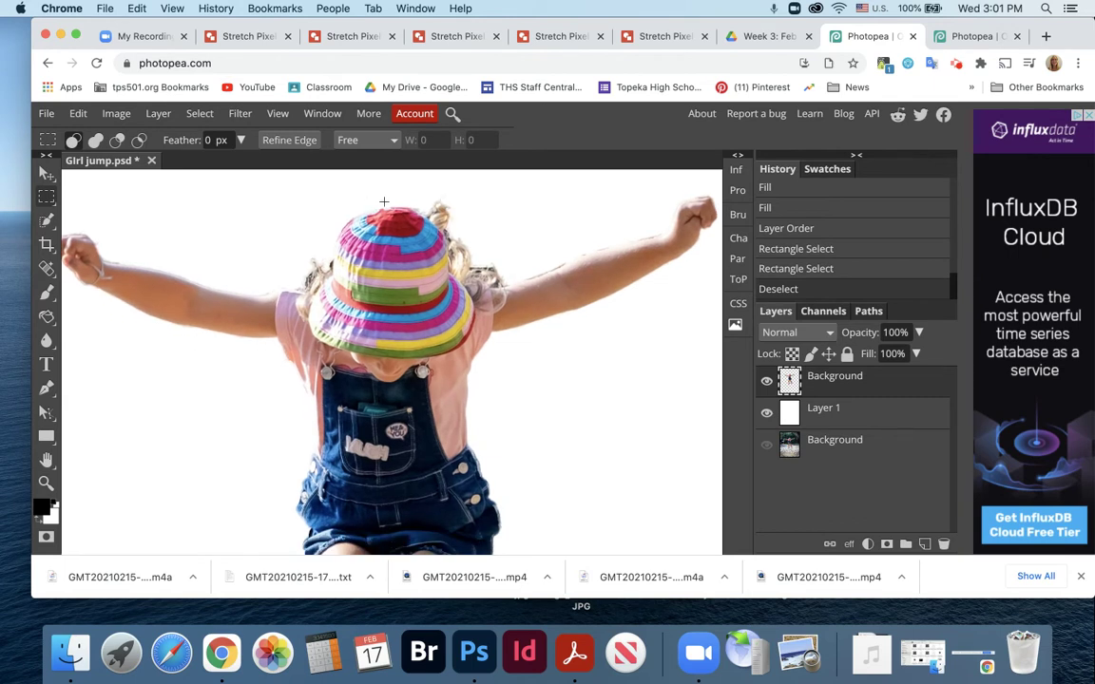
left_click_drag(395, 211, 387, 463)
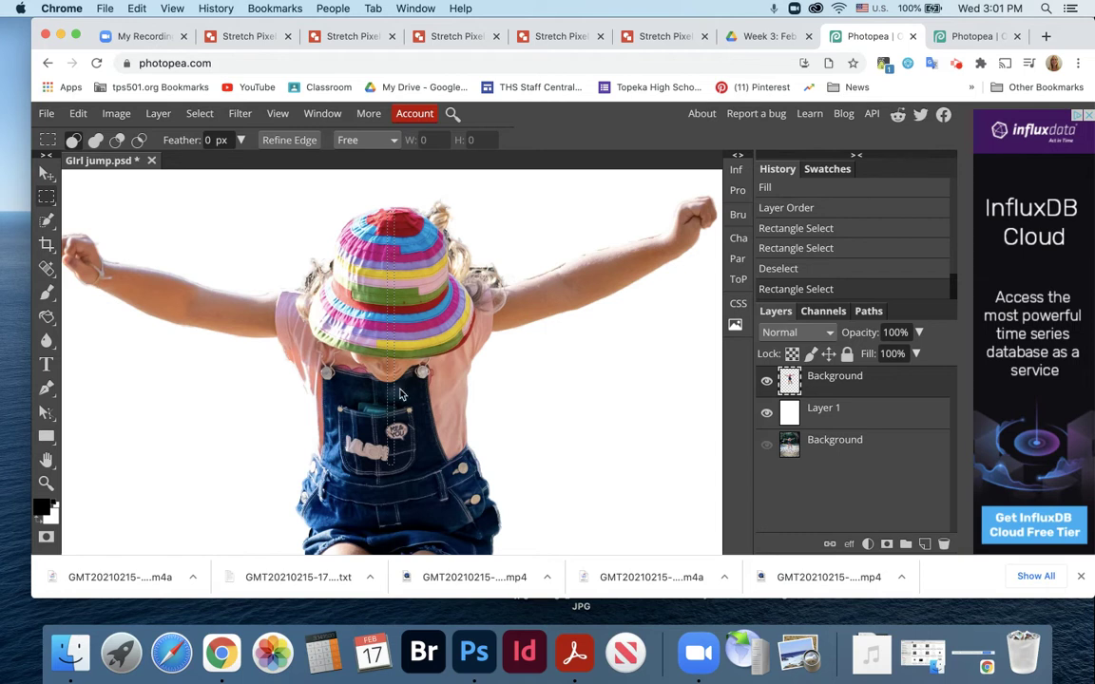
Copy the strip onto Layer 2, hide the girl layer, and enable the Move tool's Transform controls
key("super+j")
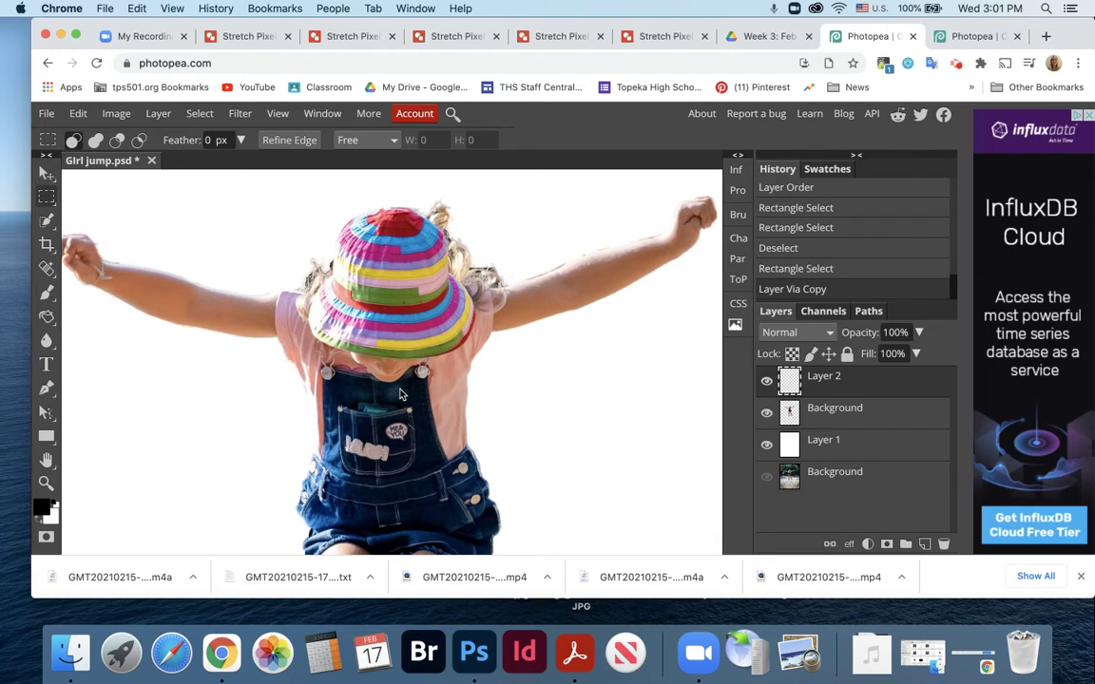
left_click(767, 416)
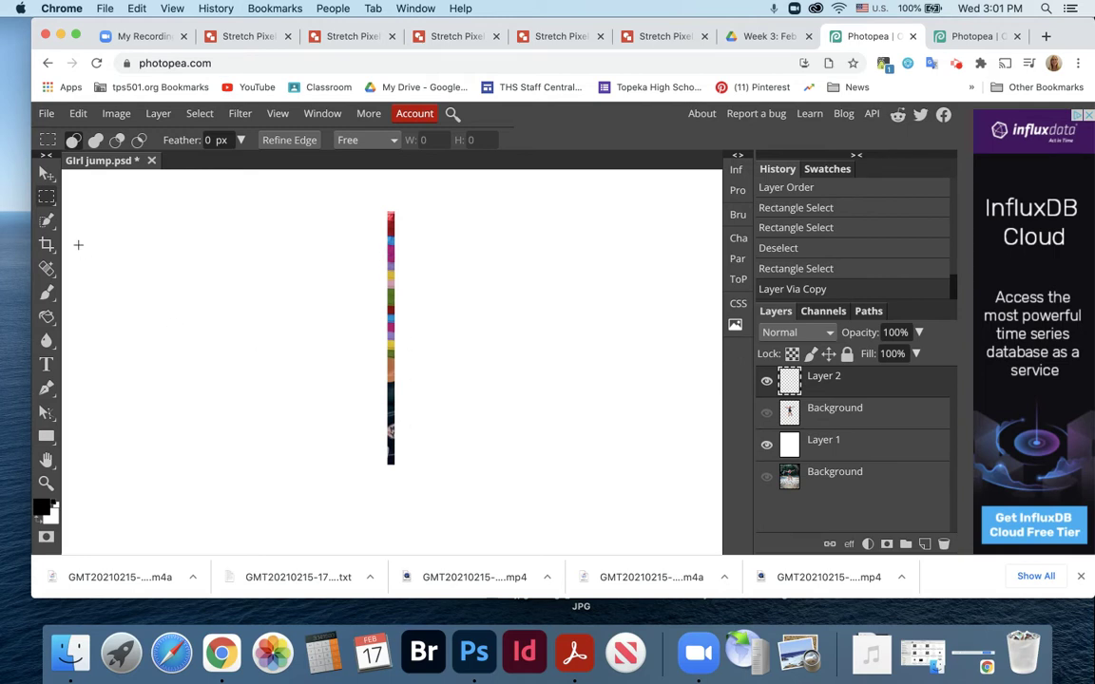
left_click(47, 174)
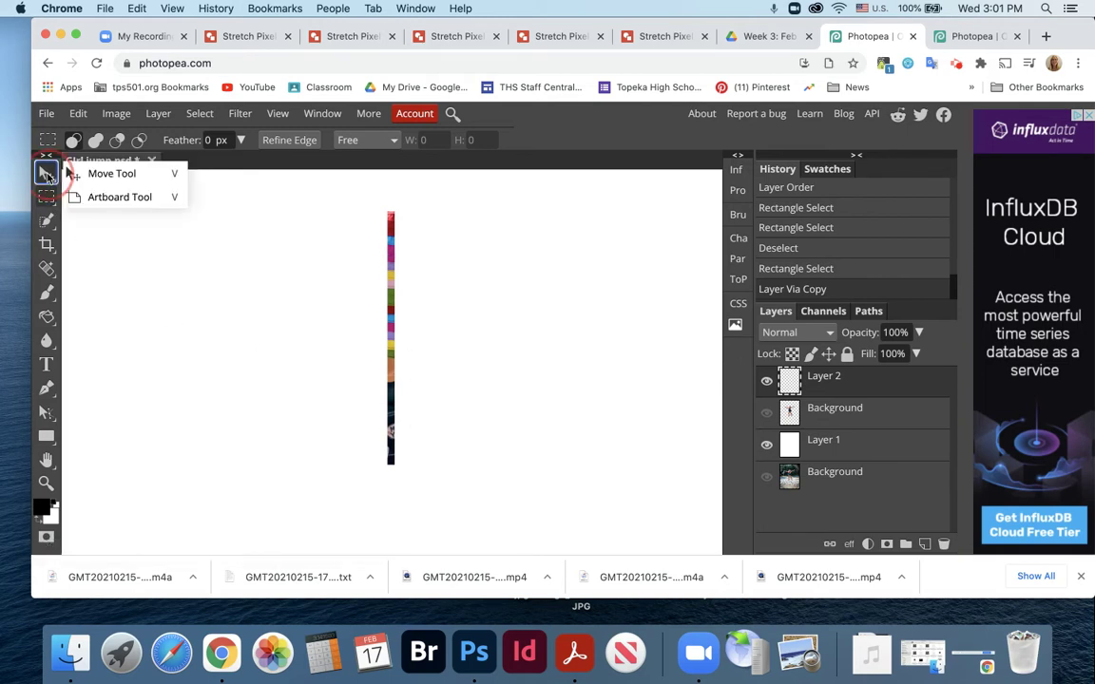
left_click(149, 141)
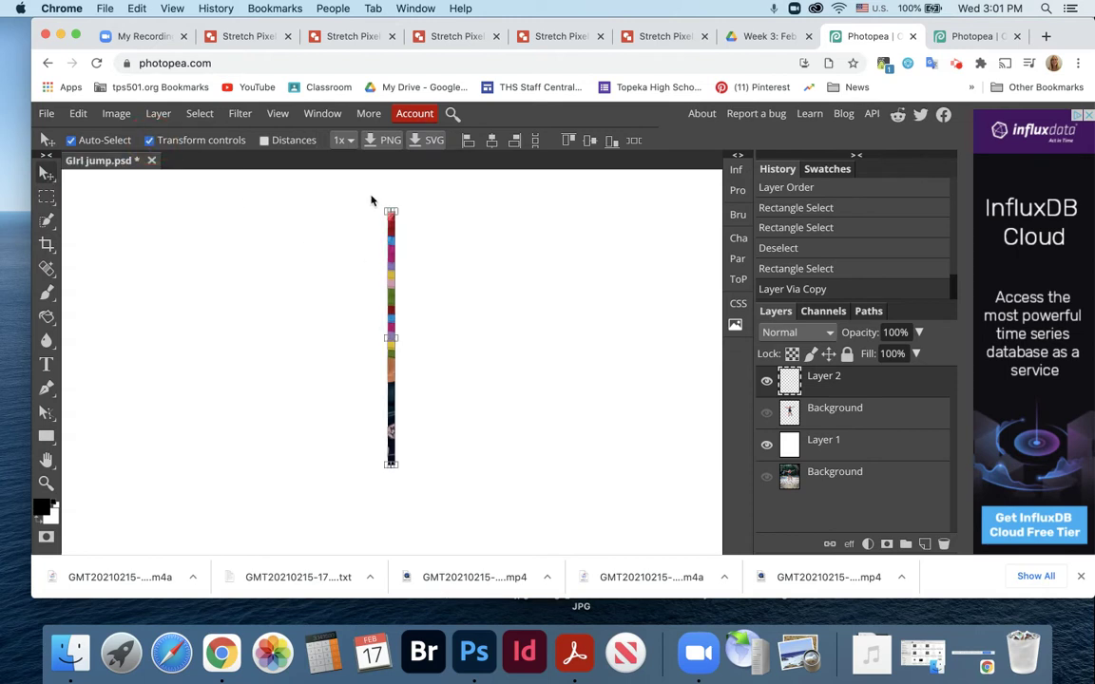
Stretch Layer 2's strip across the full canvas width and taller, then commit the transform
left_click_drag(396, 340, 693, 344)
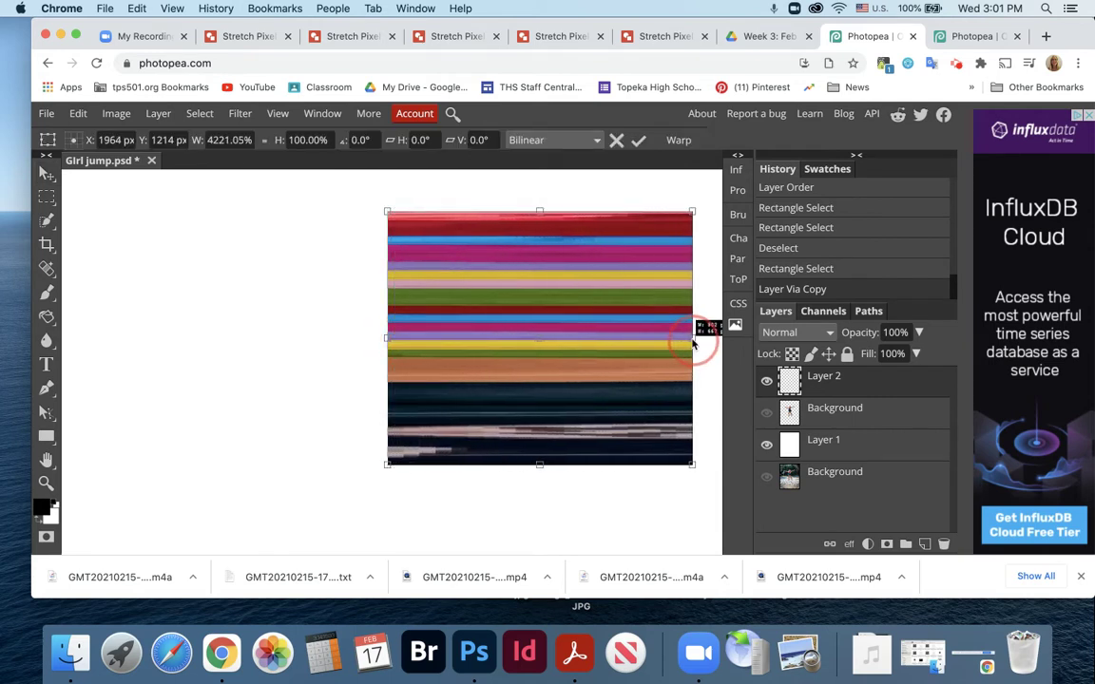
left_click_drag(387, 338, 75, 341)
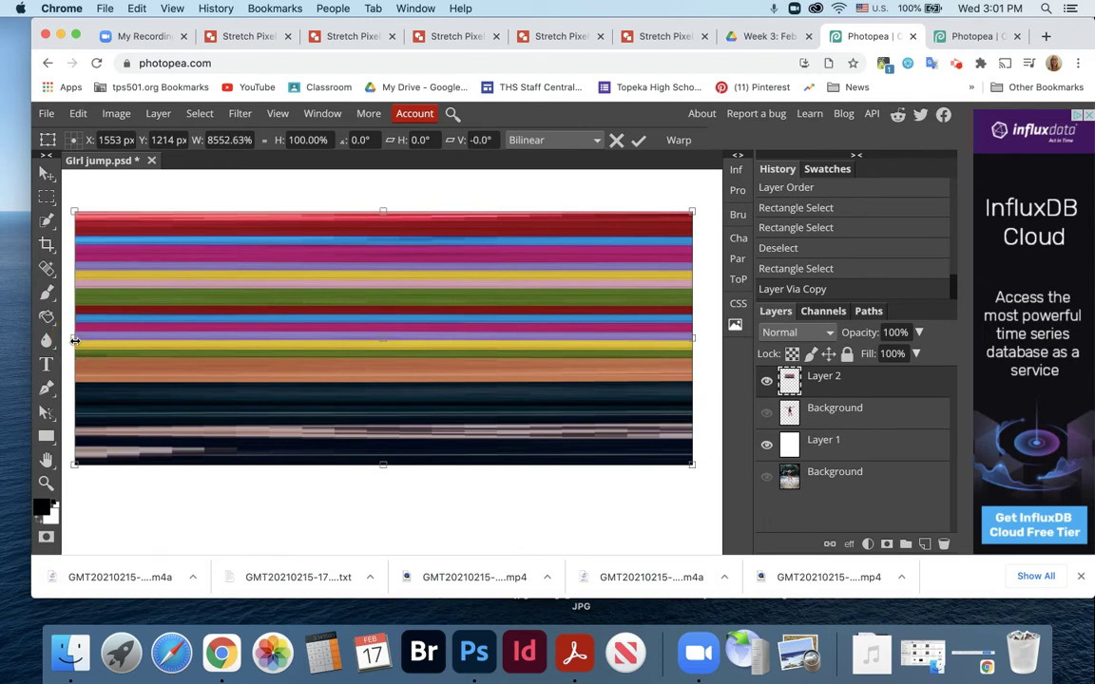
key("super+minus")
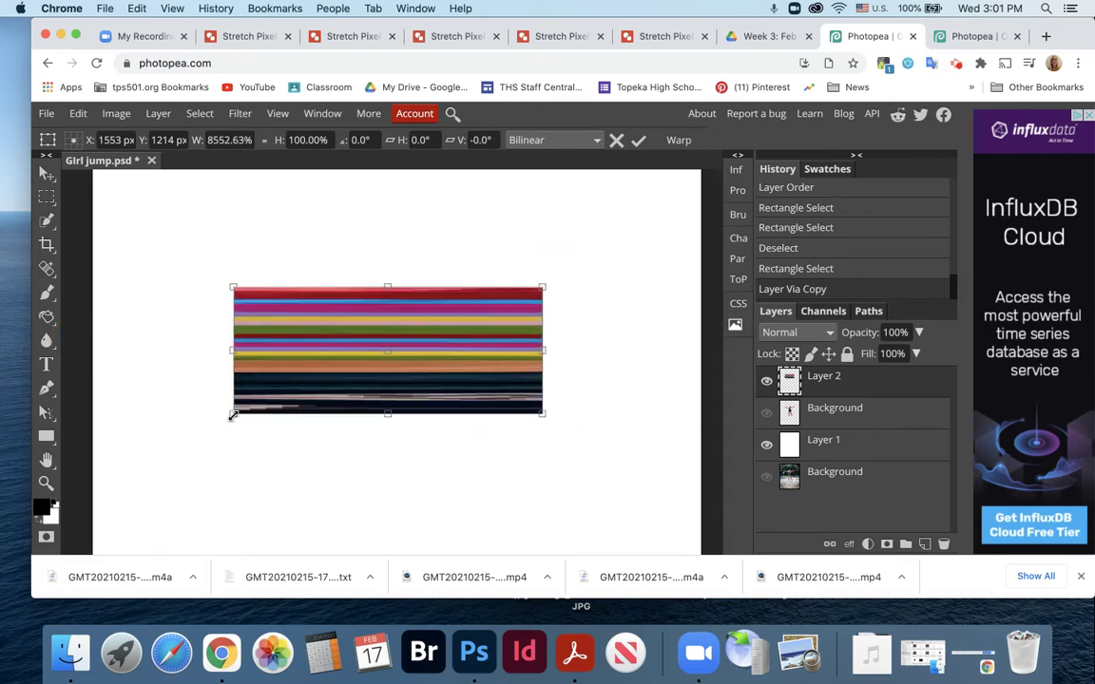
left_click_drag(233, 414, 92, 457)
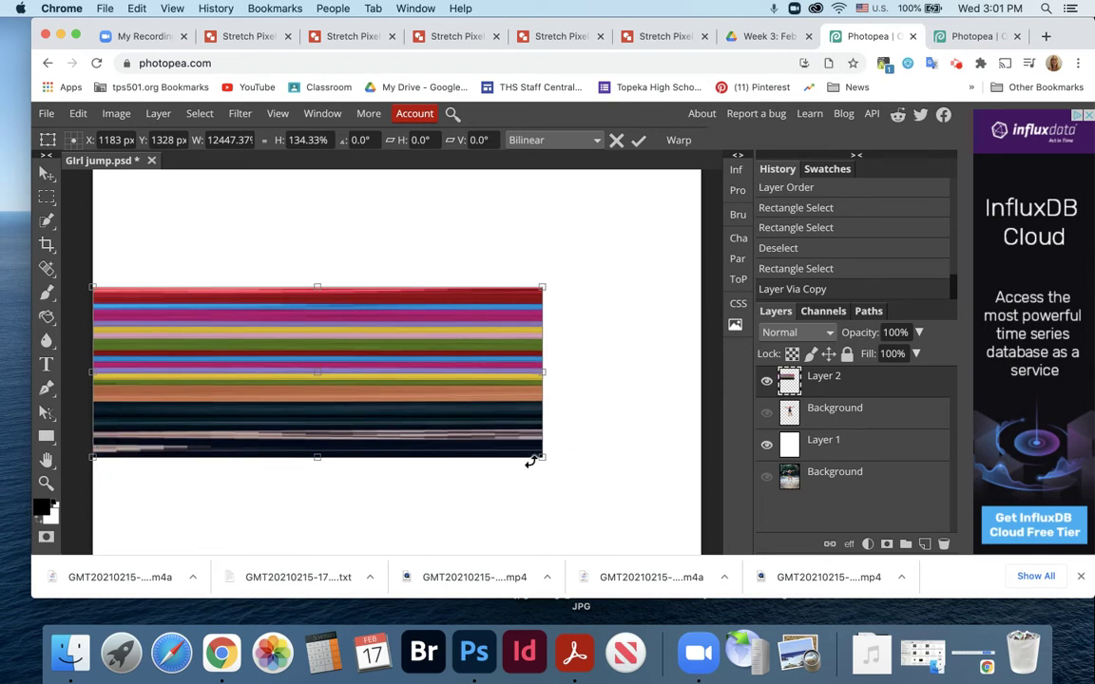
left_click_drag(542, 457, 699, 470)
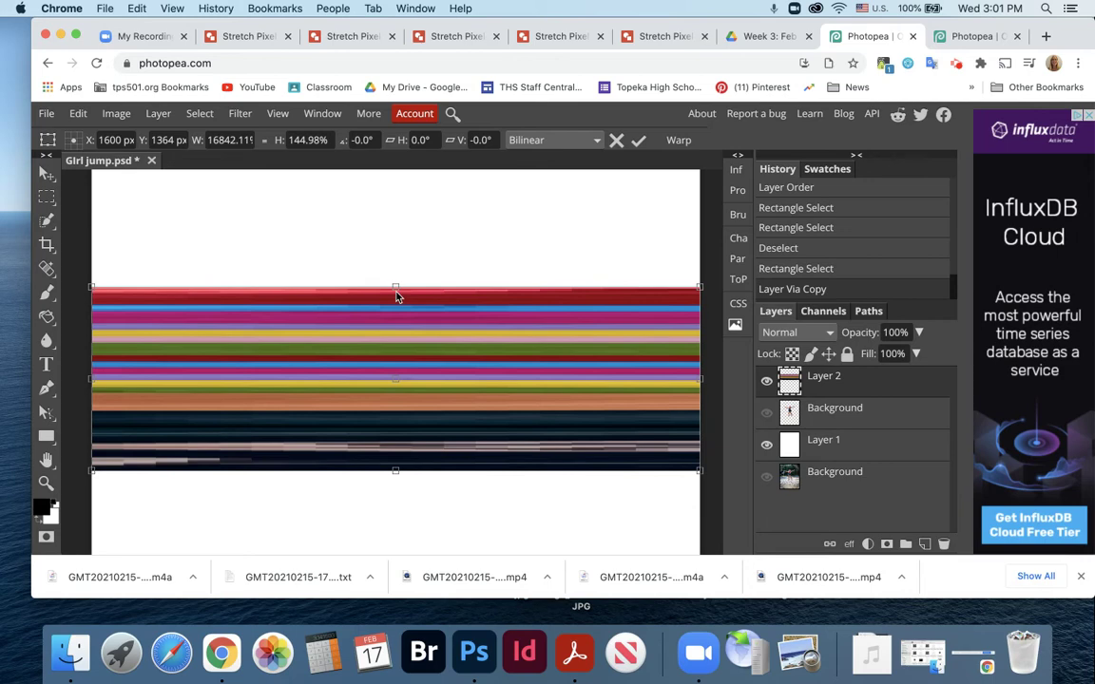
left_click_drag(395, 286, 399, 226)
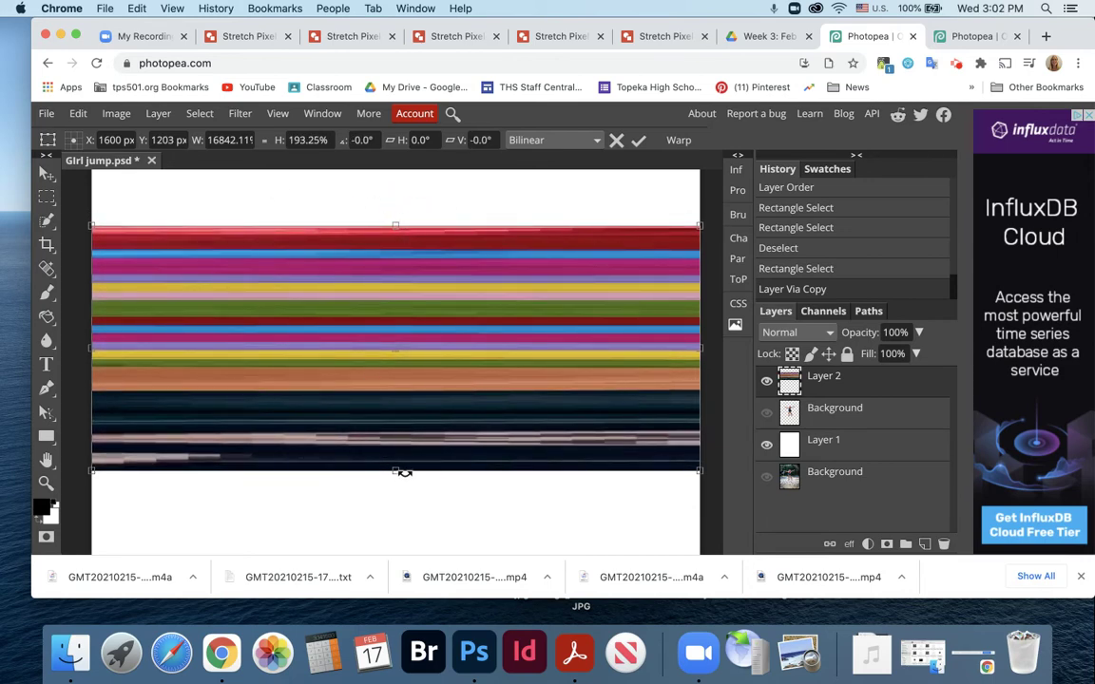
left_click_drag(395, 471, 396, 512)
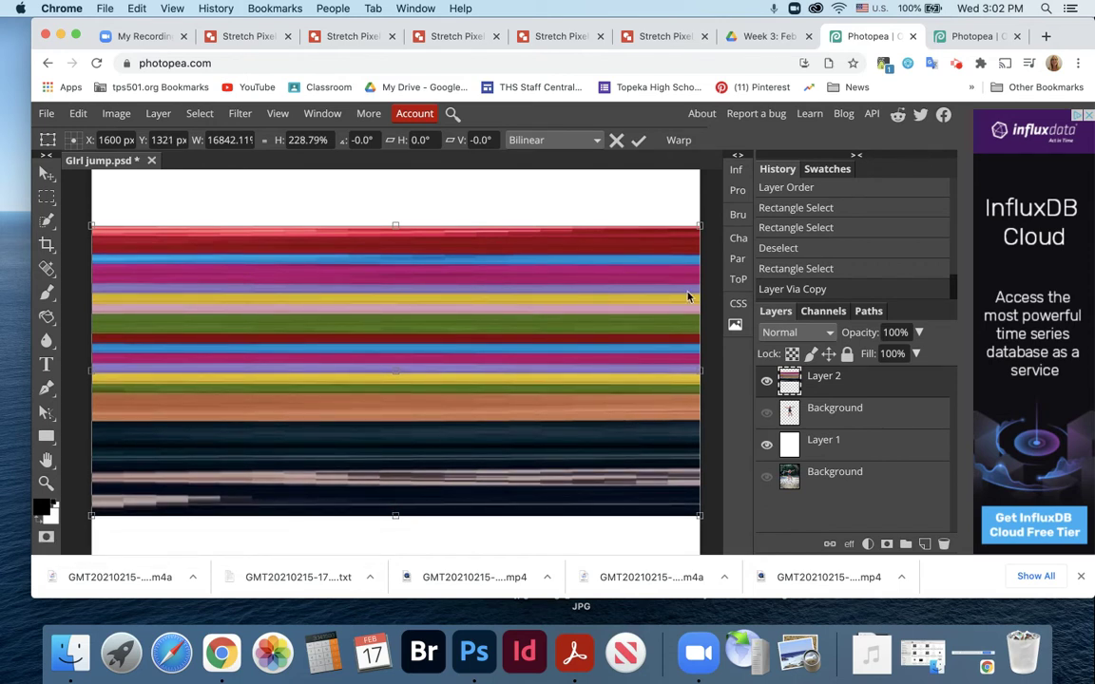
left_click(639, 142)
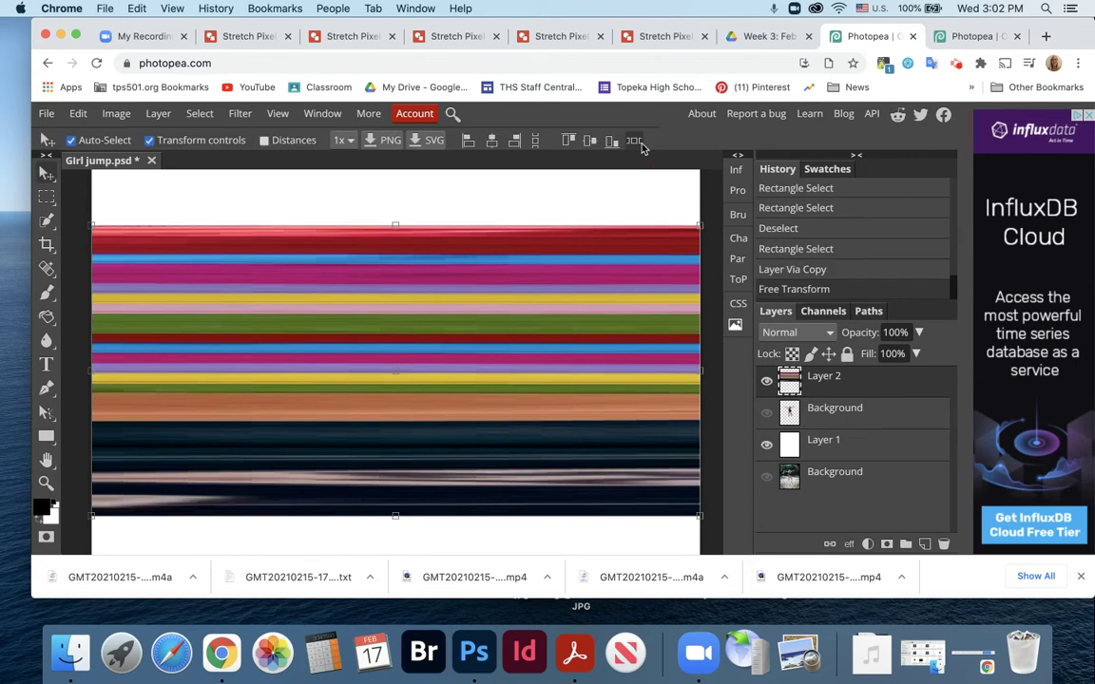
Show the girl layer, stack it above Layer 2, and raise her higher over the streaks
left_click(767, 413)
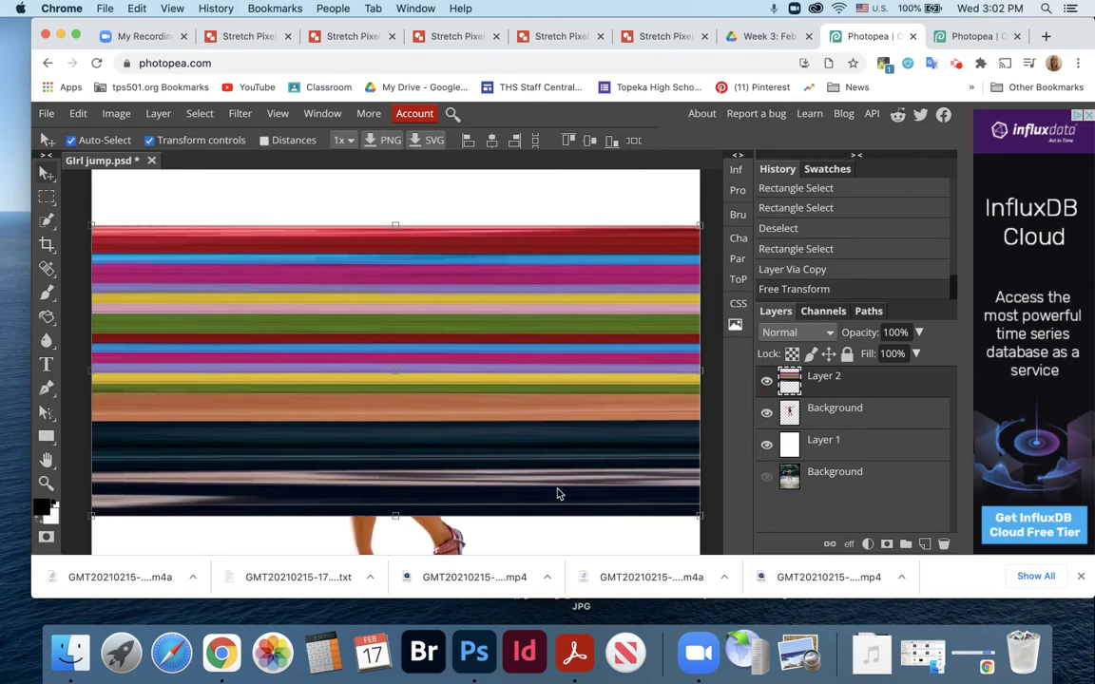
left_click_drag(829, 410, 827, 378)
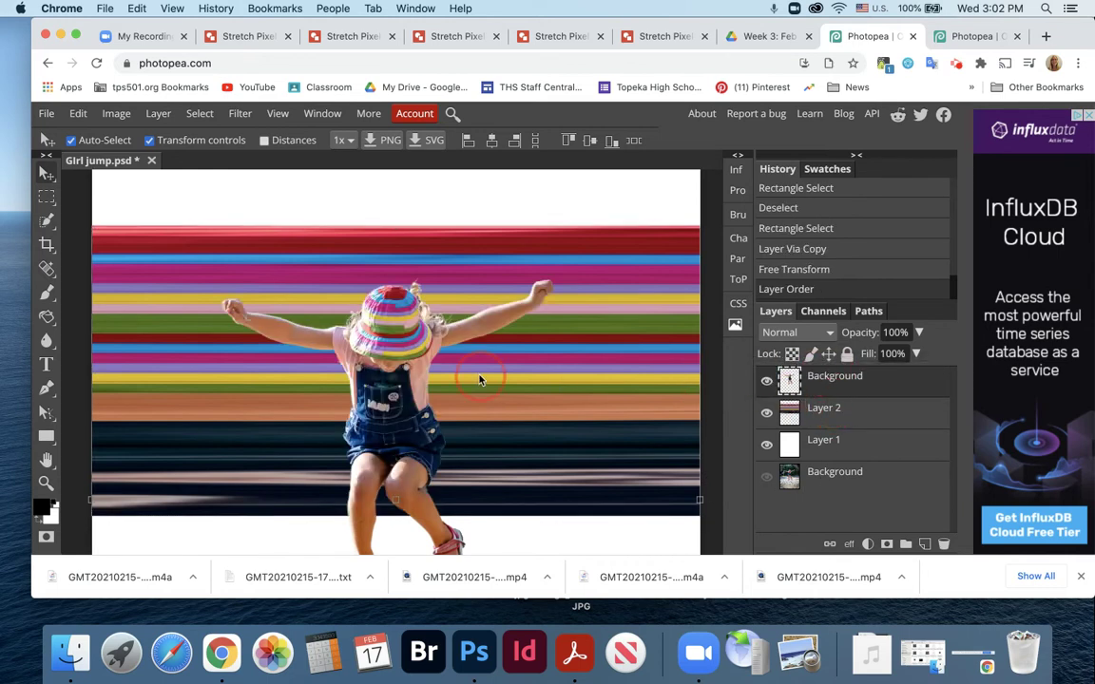
left_click(46, 174)
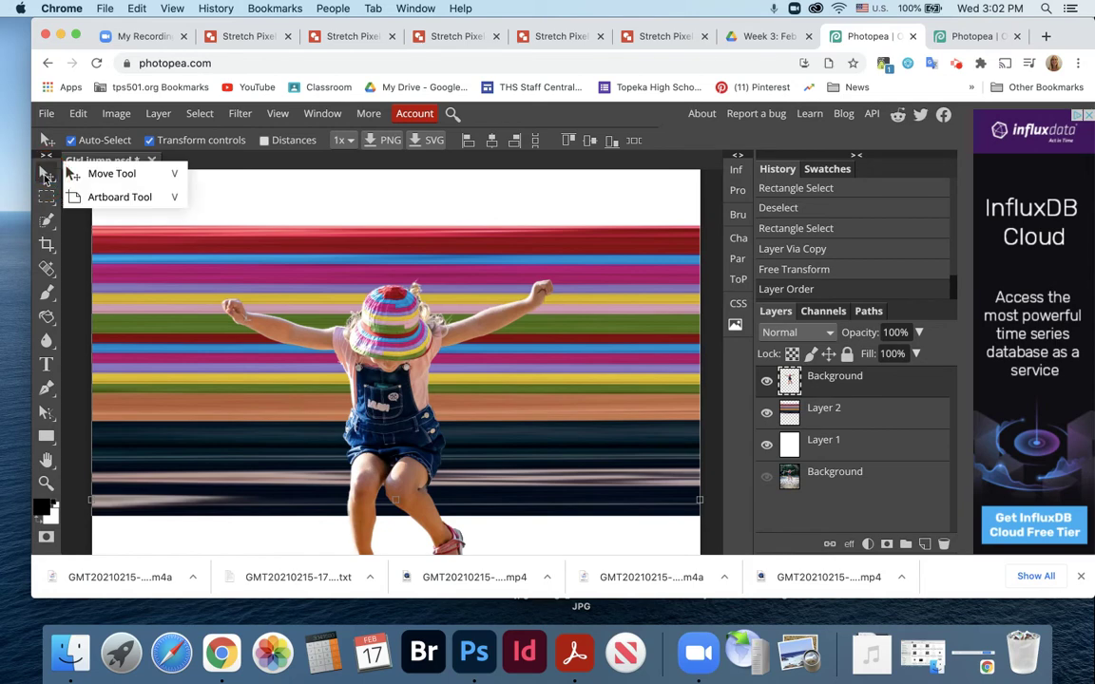
left_click_drag(365, 361, 375, 294)
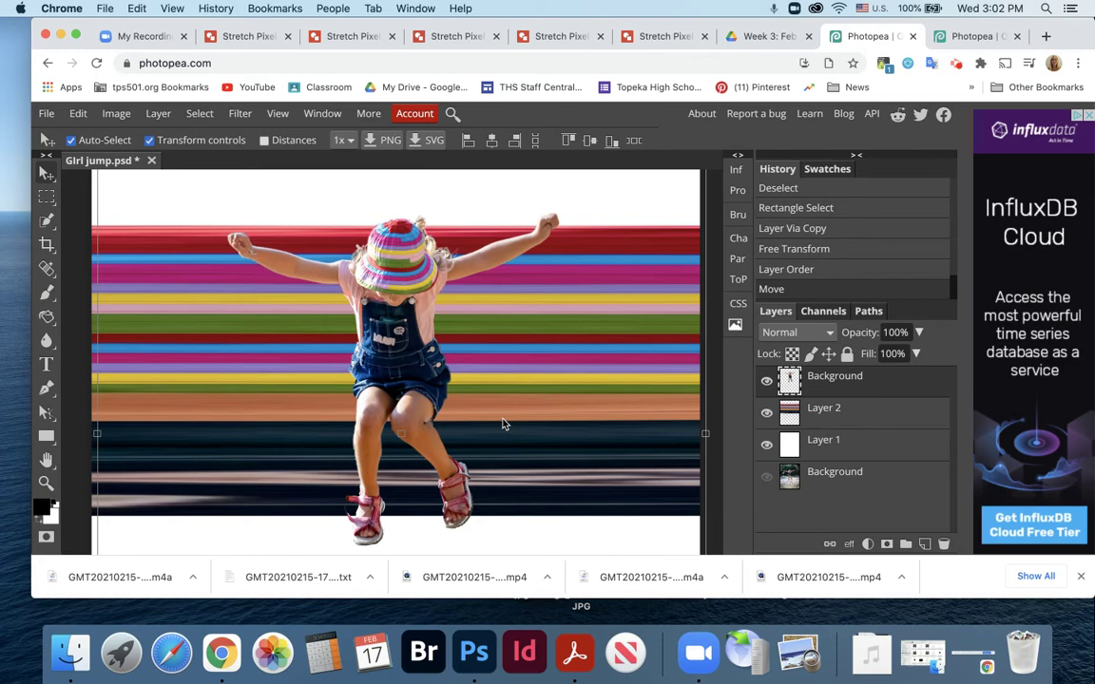
Select Layer 2 and toggle its visibility off and on to compare
left_click(896, 410)
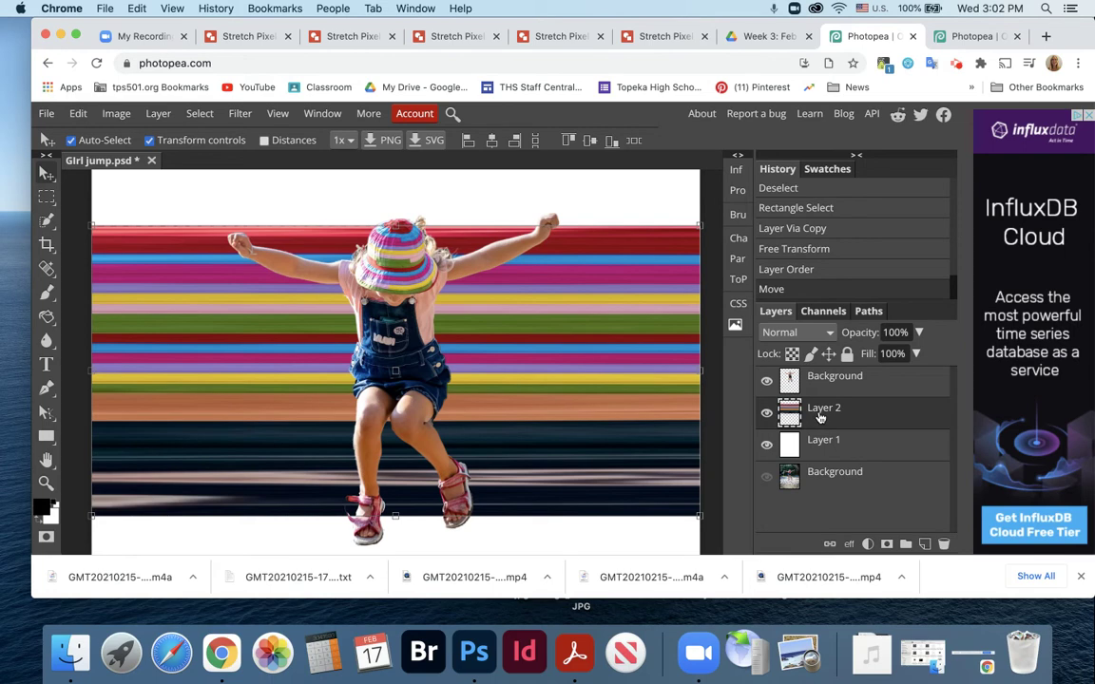
left_click(767, 414)
left_click(767, 415)
Apply the Polar Coordinates distortion with Rect to Polar to Layer 2's streaks
left_click(241, 115)
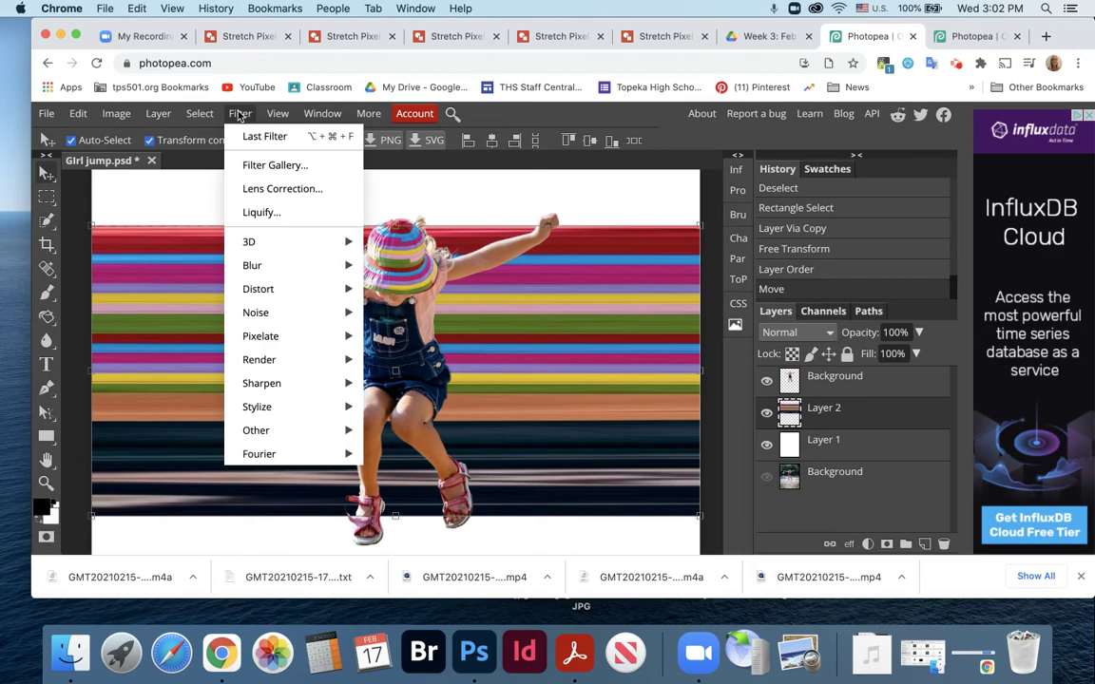
mouse_move(259, 288)
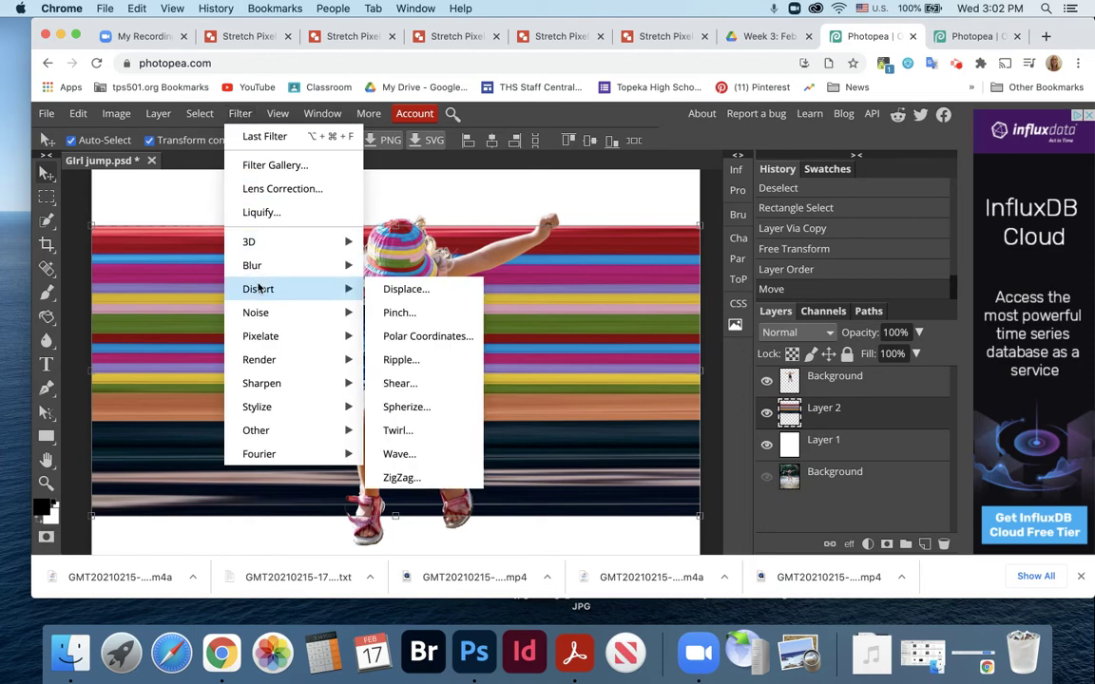
left_click(417, 344)
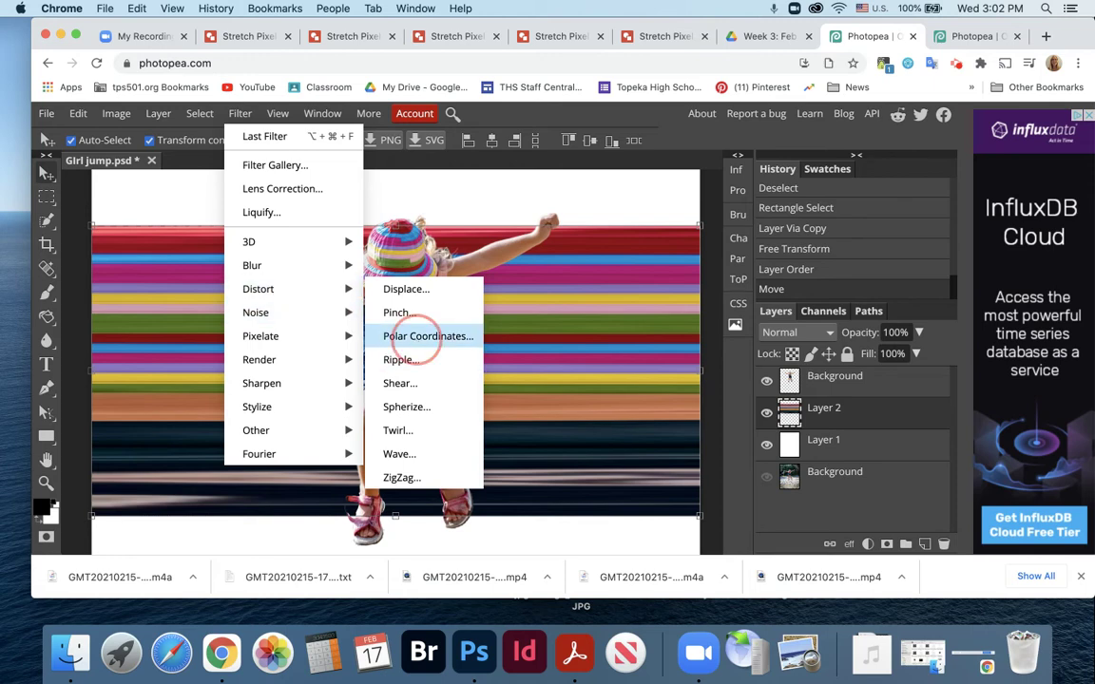
left_click_drag(396, 227, 843, 215)
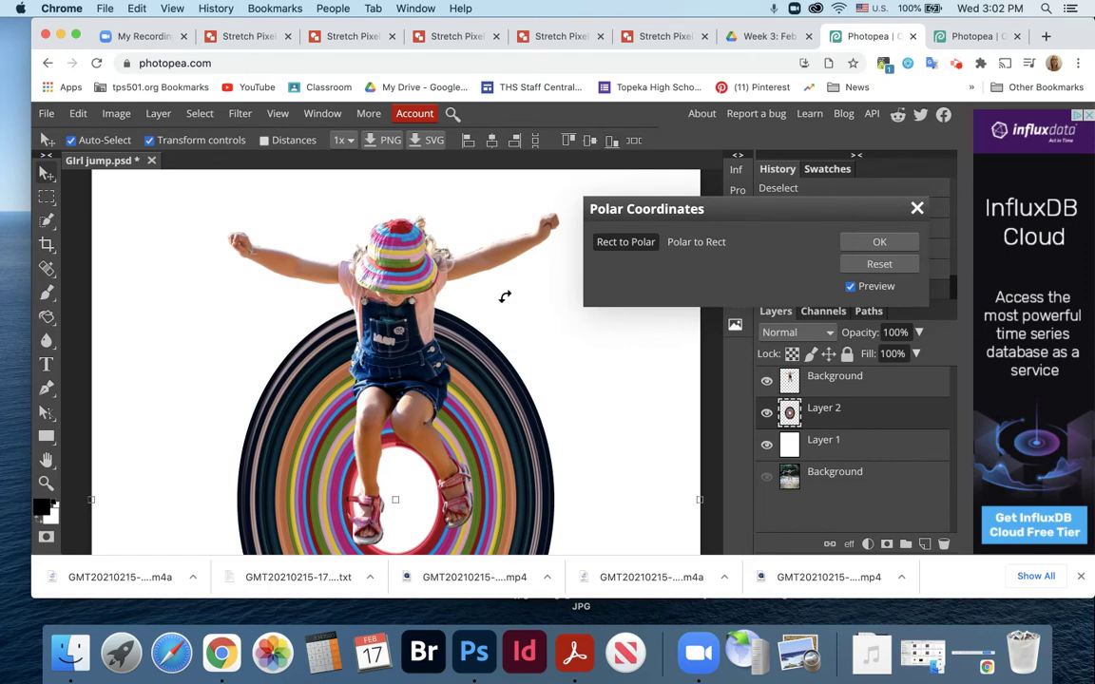
key("super+0")
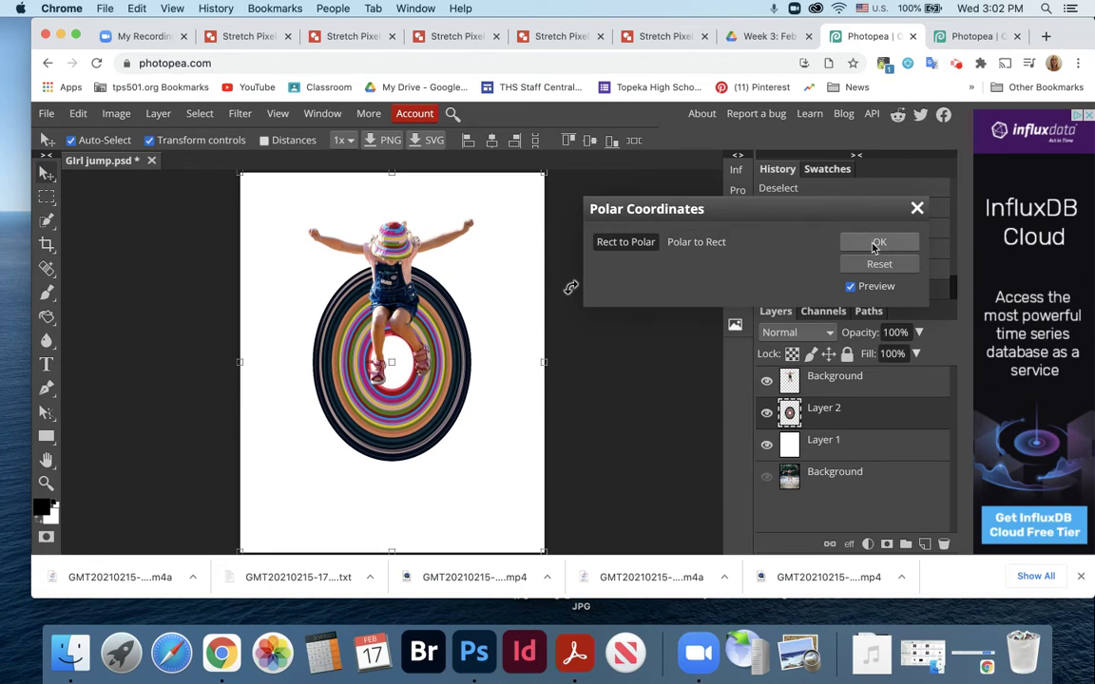
left_click(682, 244)
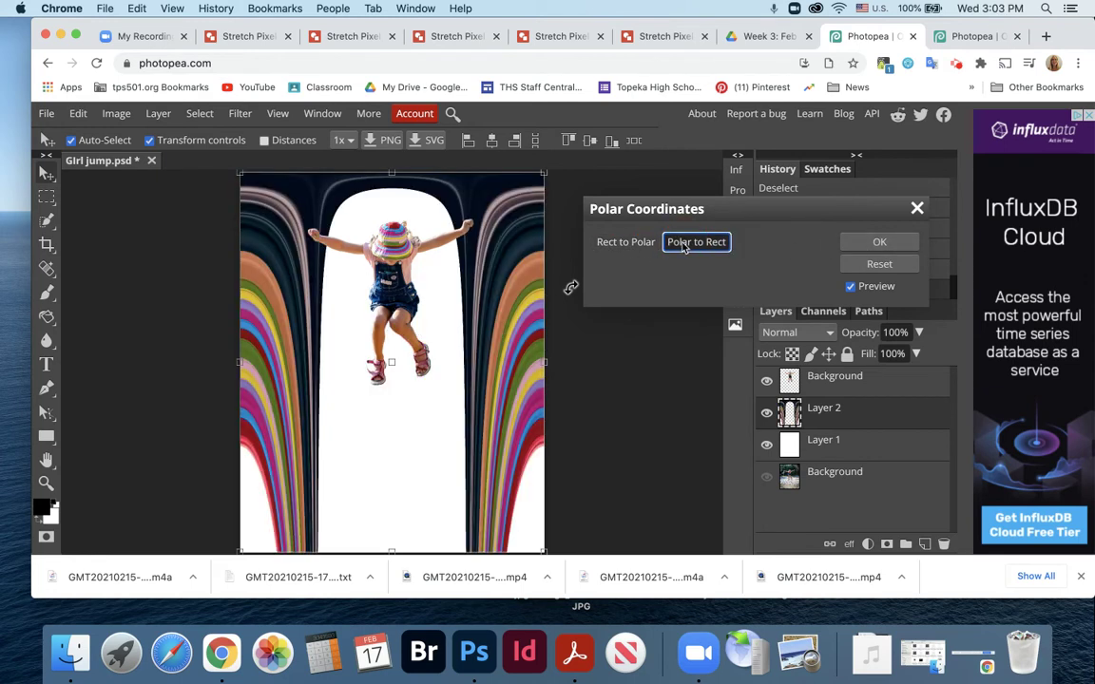
left_click(643, 247)
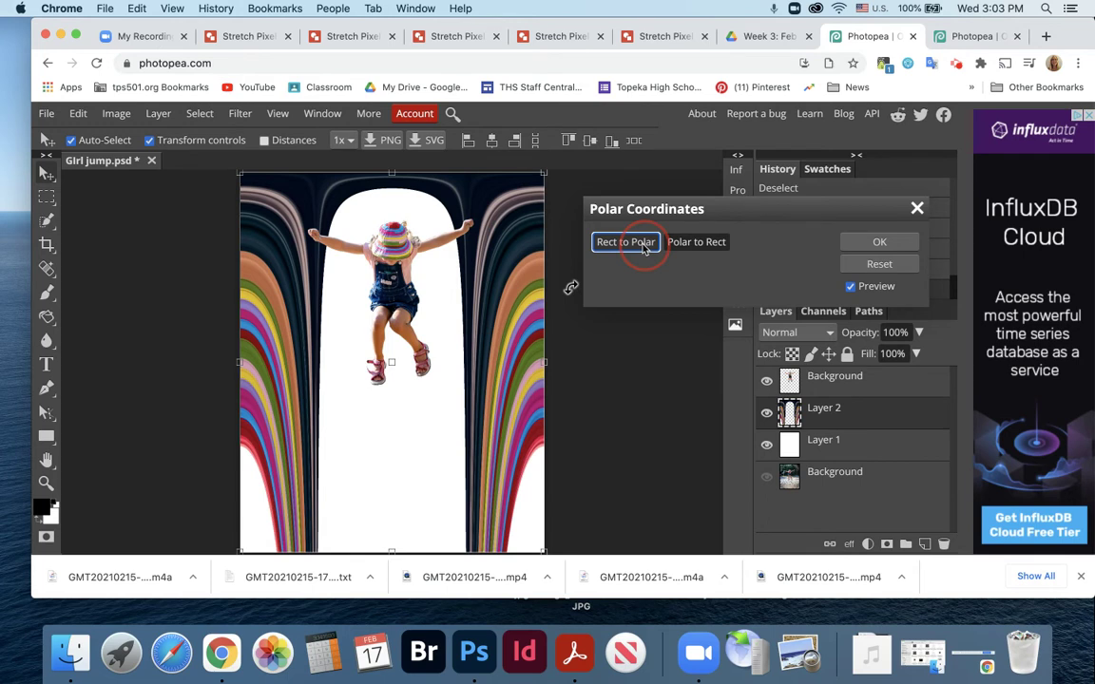
left_click(872, 243)
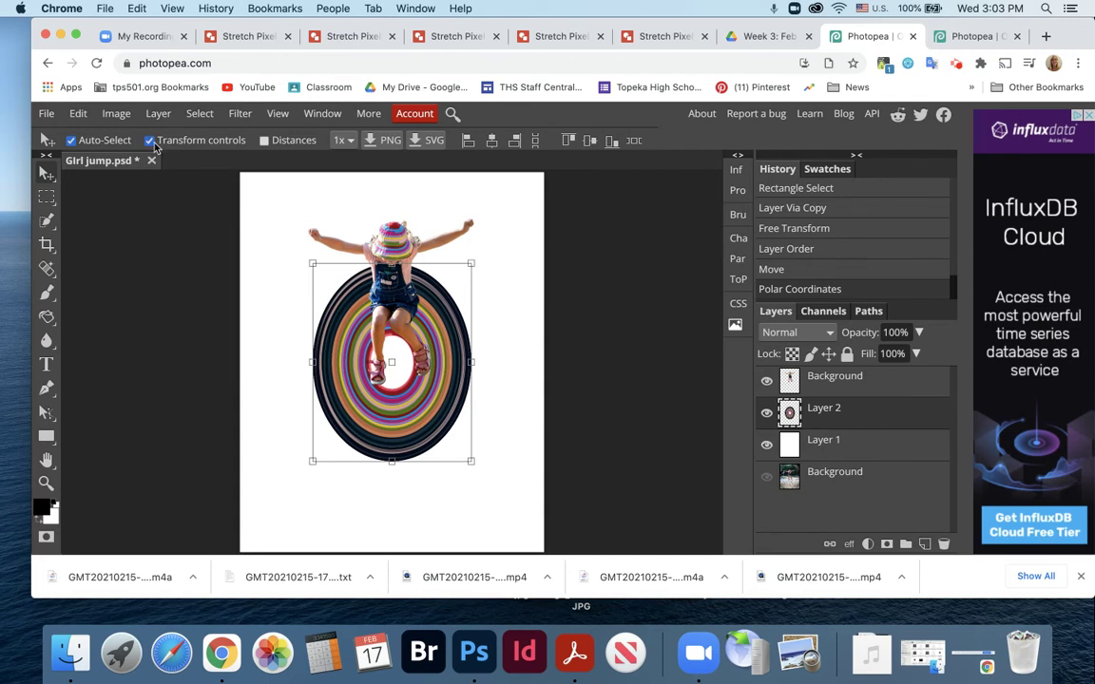
Enlarge the ring target, widen it into a circle, and move it up behind the girl
left_click_drag(312, 263, 269, 222)
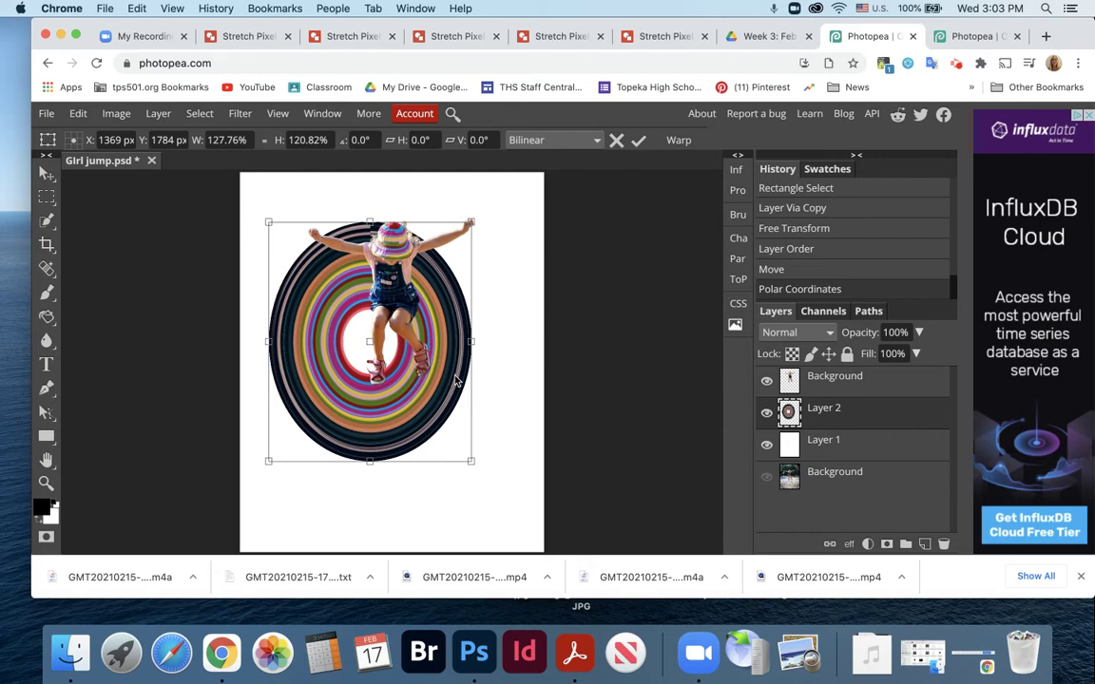
left_click_drag(471, 341, 515, 341)
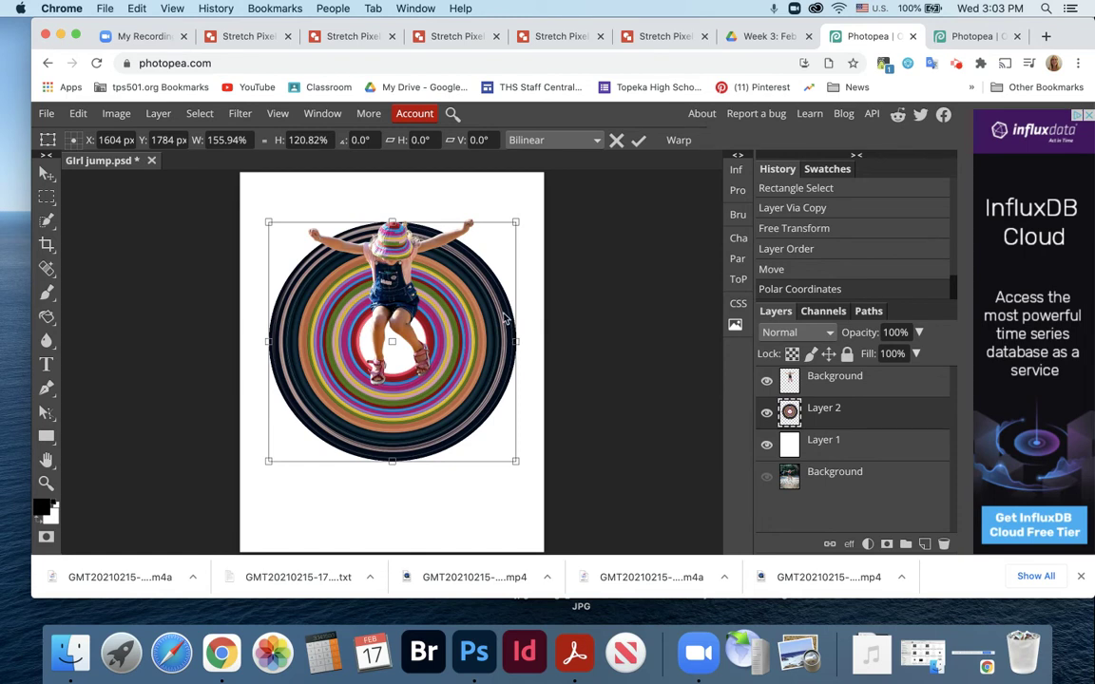
left_click_drag(396, 286, 397, 246)
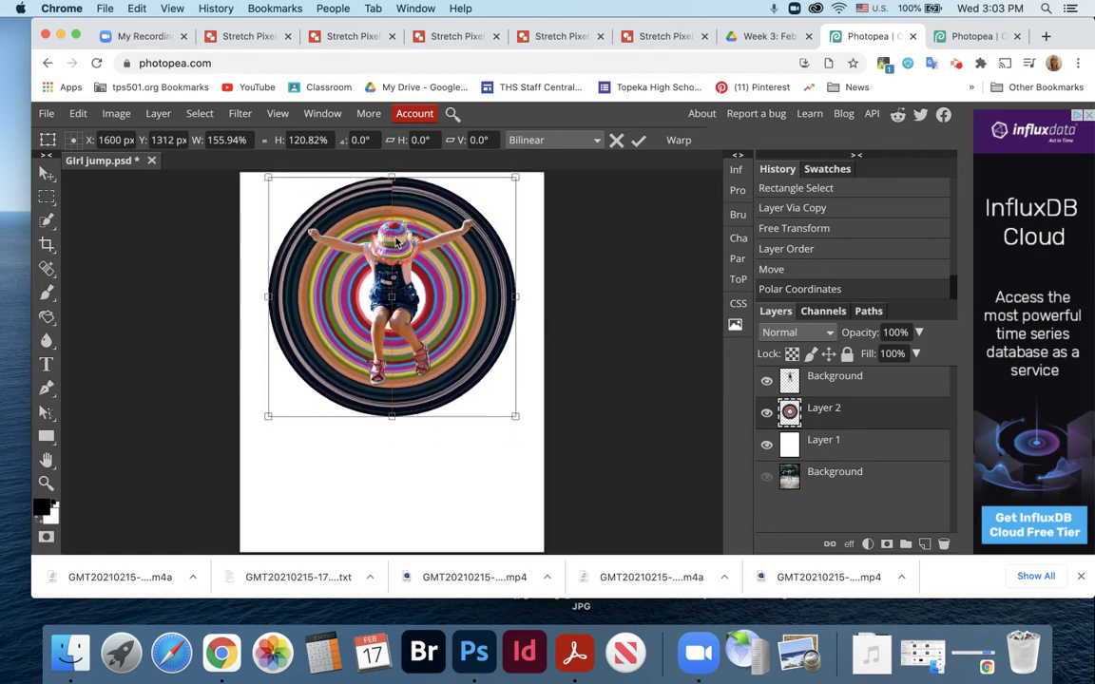
Shrink the ring slightly from three corners, centre it behind the girl, and commit the transform
mouse_move(515, 180)
left_mouse_down()
mouse_move(496, 197)
mouse_move(505, 193)
left_mouse_up()
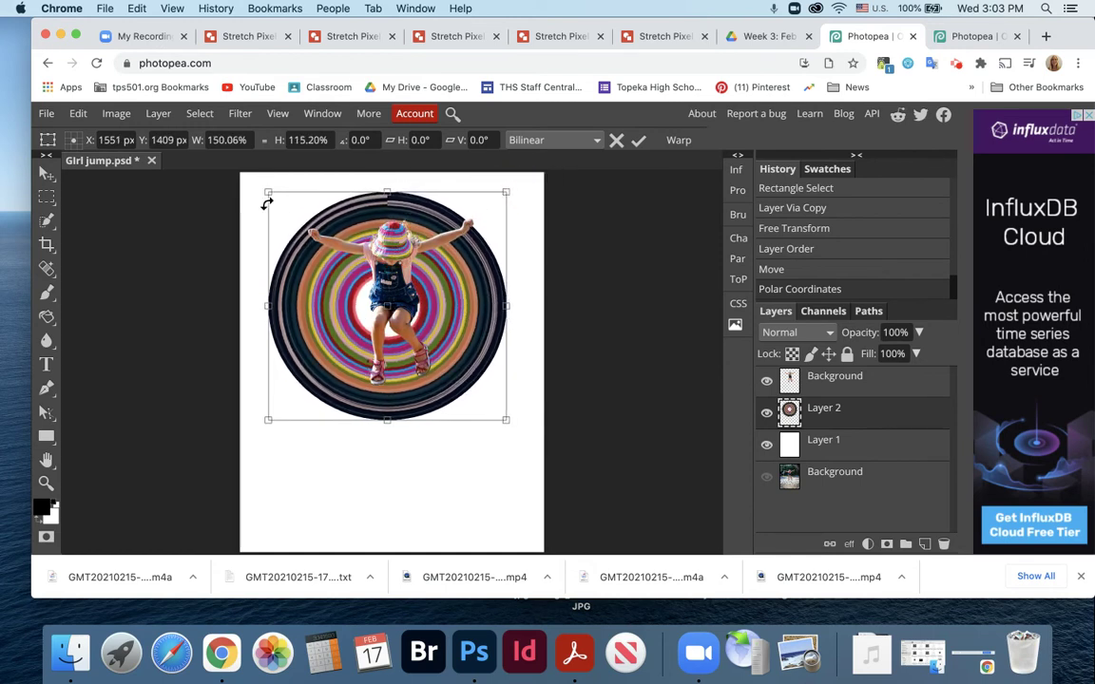
left_click_drag(268, 192, 278, 199)
left_click_drag(280, 422, 290, 410)
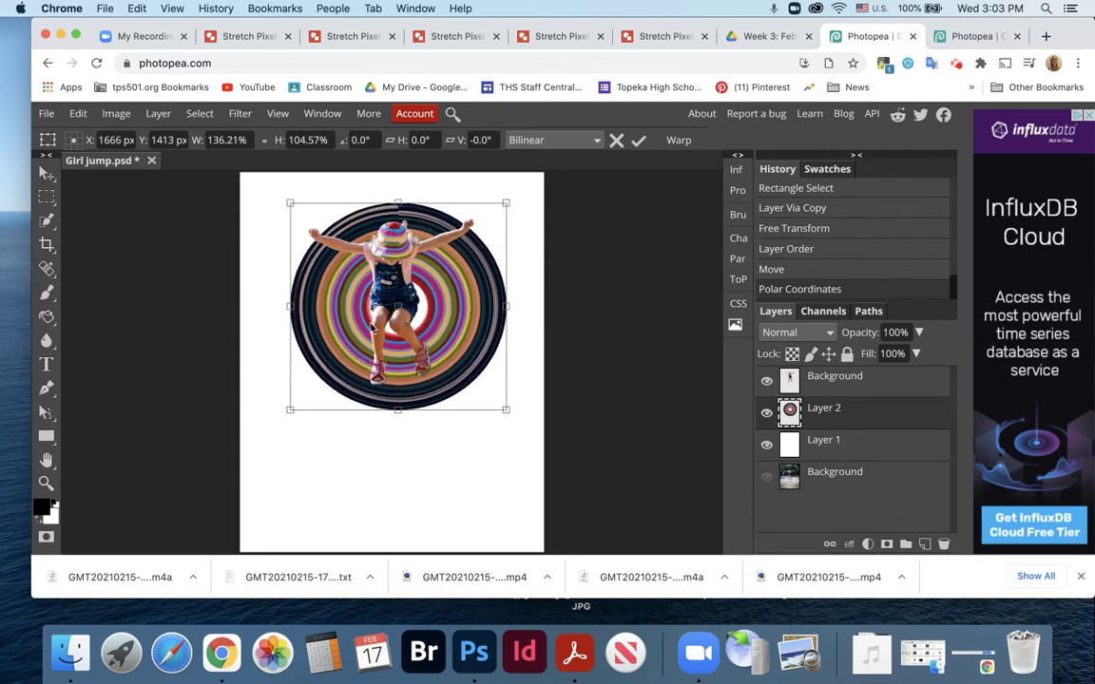
left_click_drag(349, 315, 346, 306)
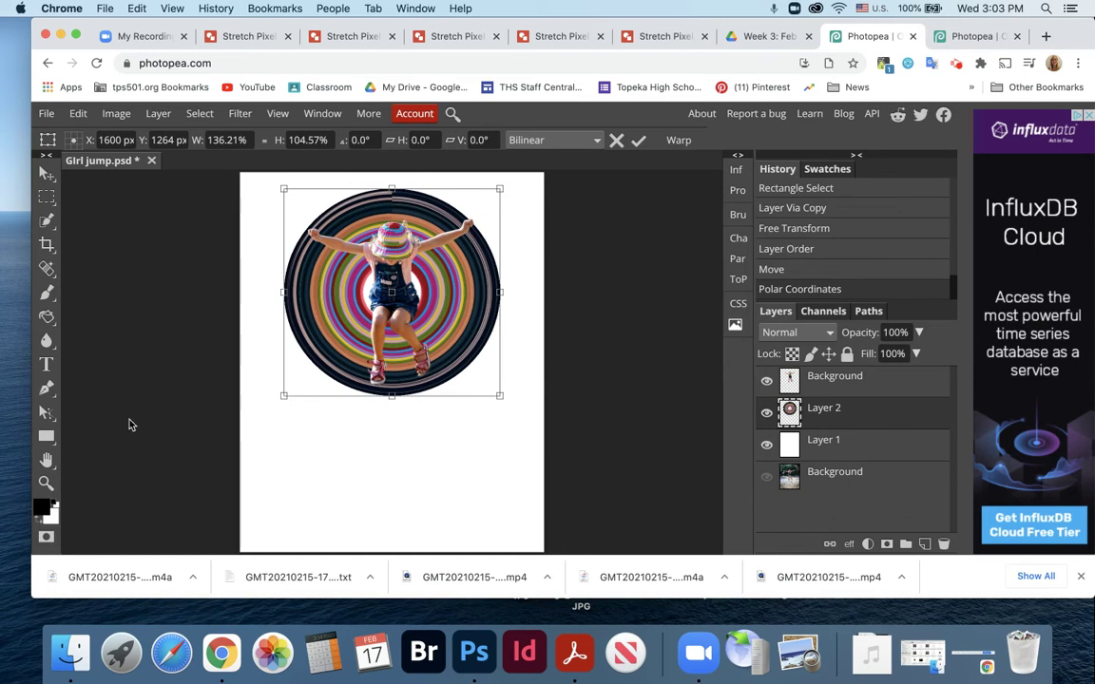
key("super+equal")
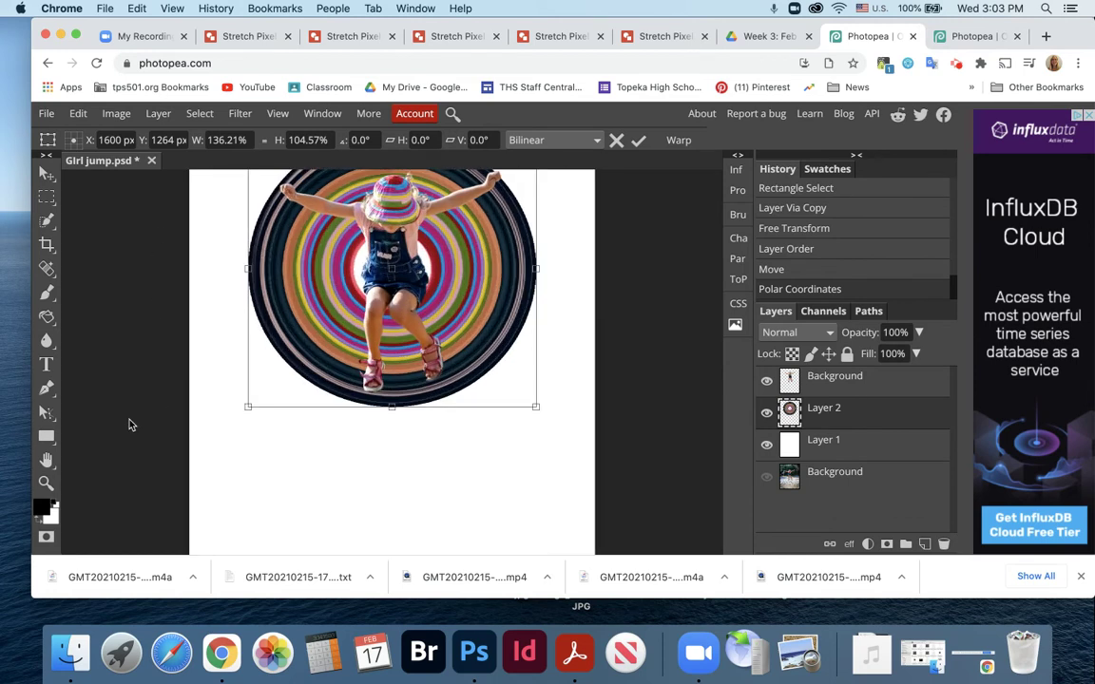
left_click(46, 459)
mouse_move(203, 390)
left_mouse_down()
mouse_move(199, 475)
mouse_move(205, 432)
mouse_move(185, 384)
left_mouse_up()
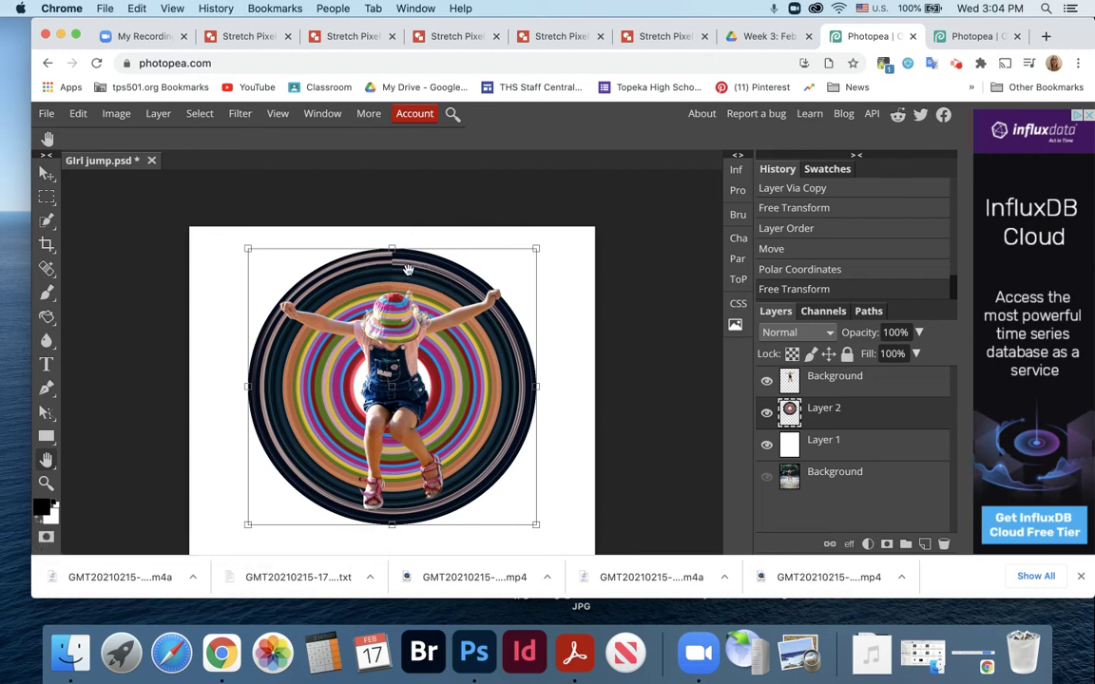
Rotate the ring target slightly, confirm it, and turn off Transform controls
left_click(46, 172)
left_click_drag(555, 238, 532, 267)
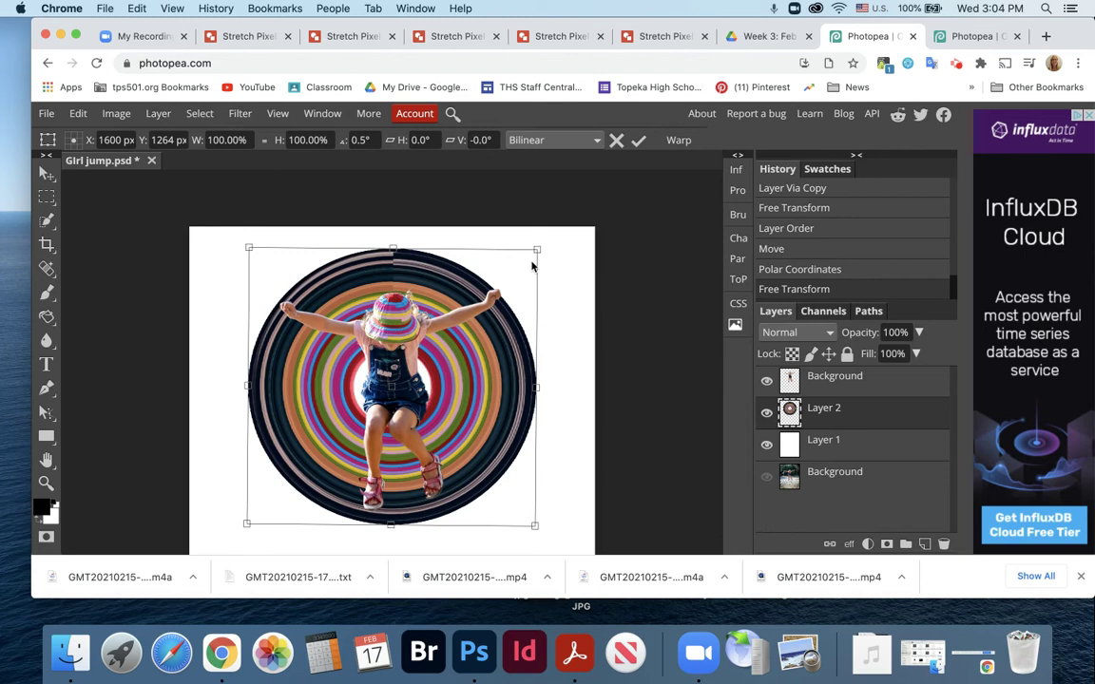
left_click(639, 140)
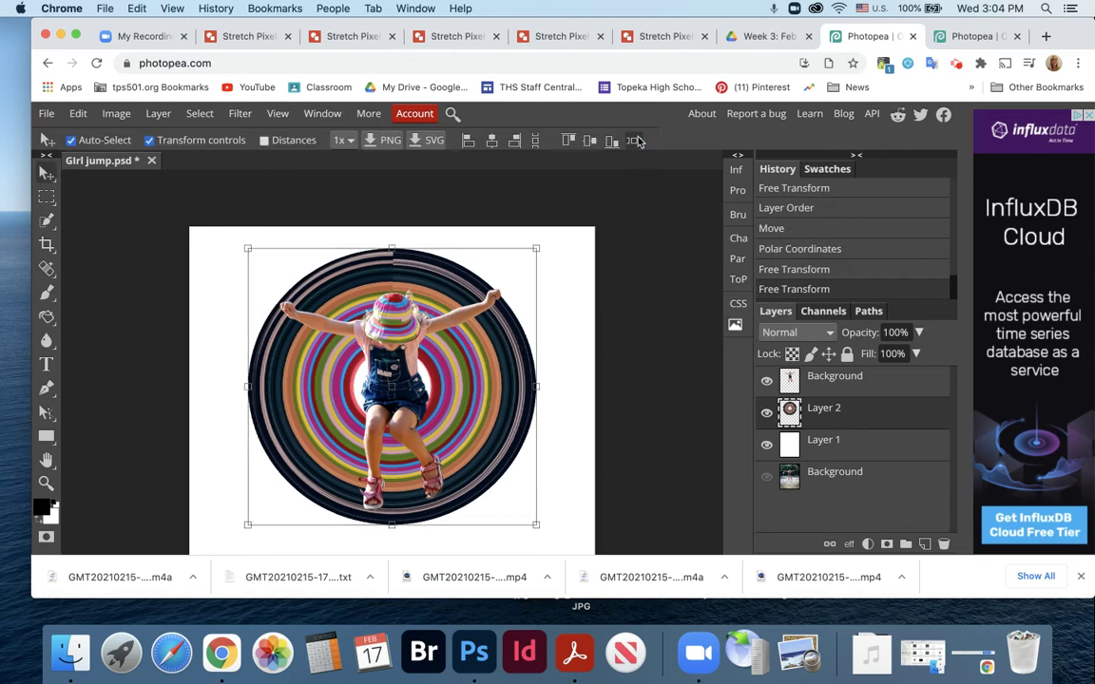
left_click(149, 141)
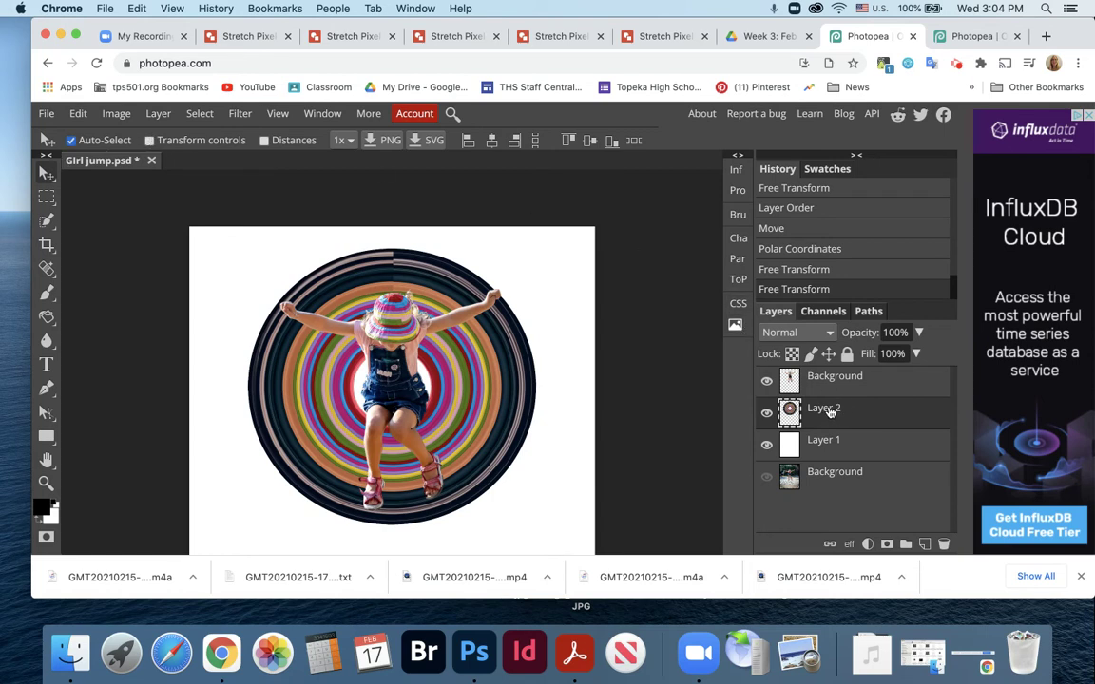
Add a raster mask to Layer 2 and select the Brush tool at size 300
left_click(886, 545)
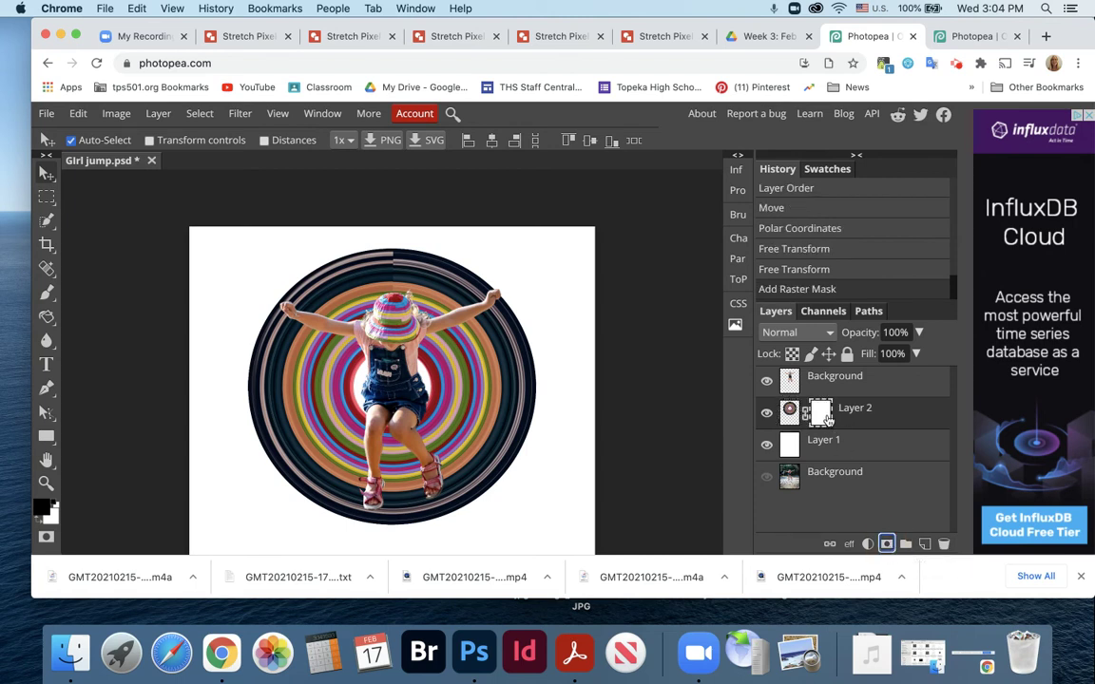
left_click(45, 292)
left_click(106, 295)
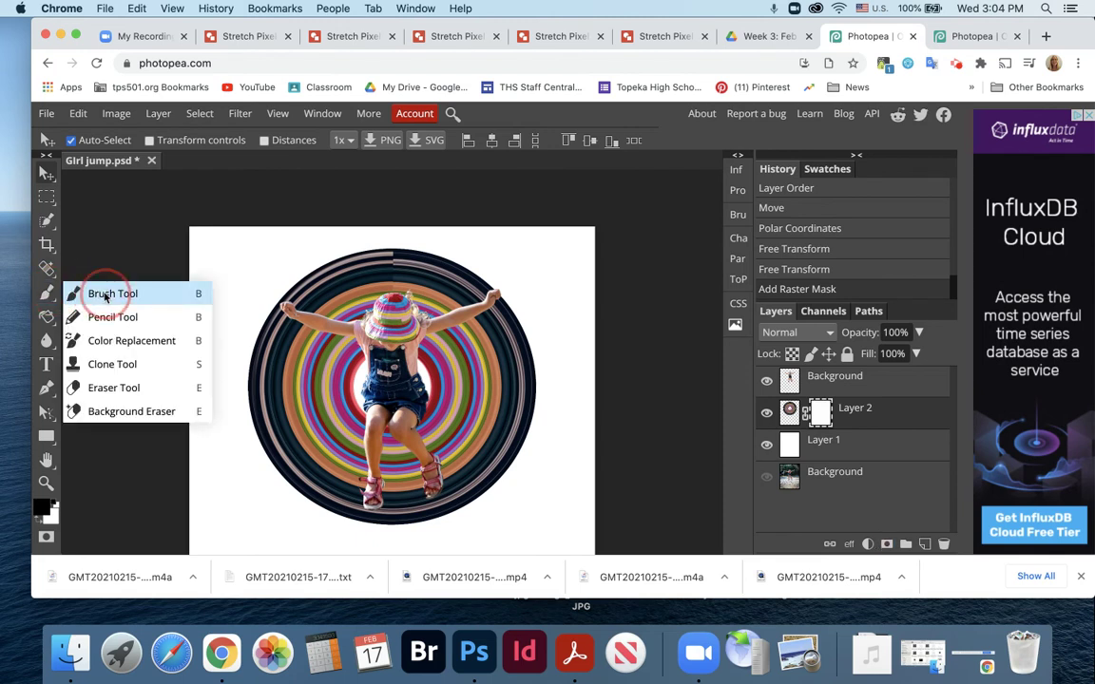
left_click(106, 296)
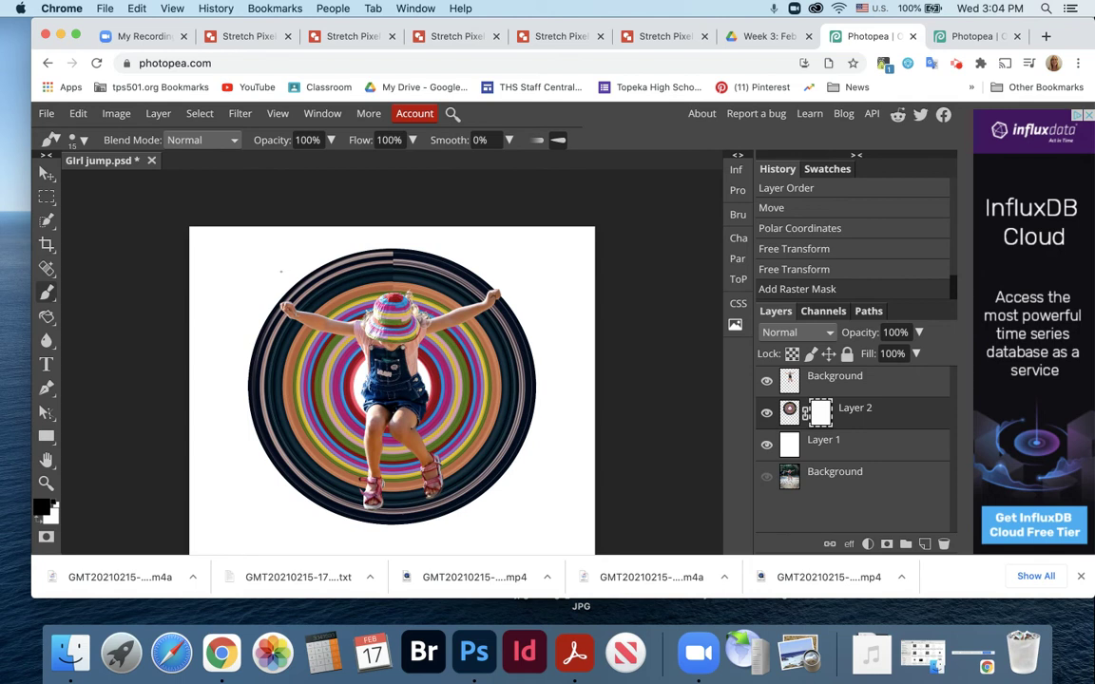
key("bracketright")
key("bracketright")
key("bracketright")
key("bracketright")
key("bracketright")
key("bracketright")
Paint black on the mask to hide the rings above the girl, fixing mistakes with white
mouse_move(371, 244)
left_mouse_down()
mouse_move(328, 239)
mouse_move(356, 235)
mouse_move(406, 264)
mouse_move(351, 250)
mouse_move(416, 294)
mouse_move(390, 271)
mouse_move(403, 245)
mouse_move(427, 257)
mouse_move(423, 264)
left_mouse_up()
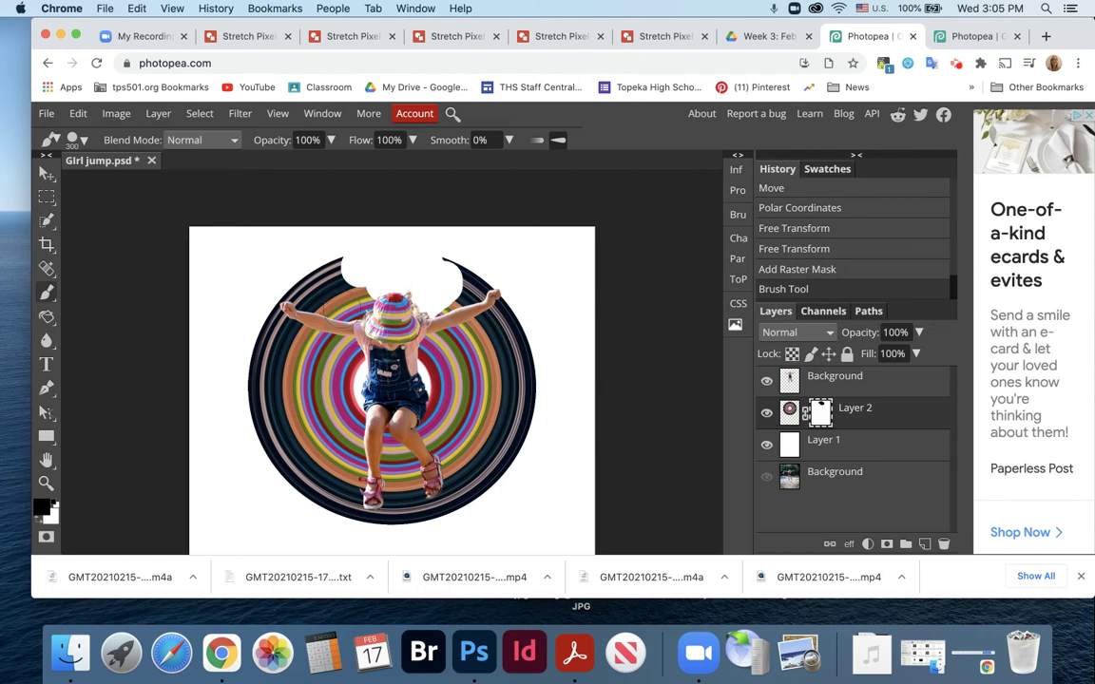
left_click_drag(294, 285, 315, 384)
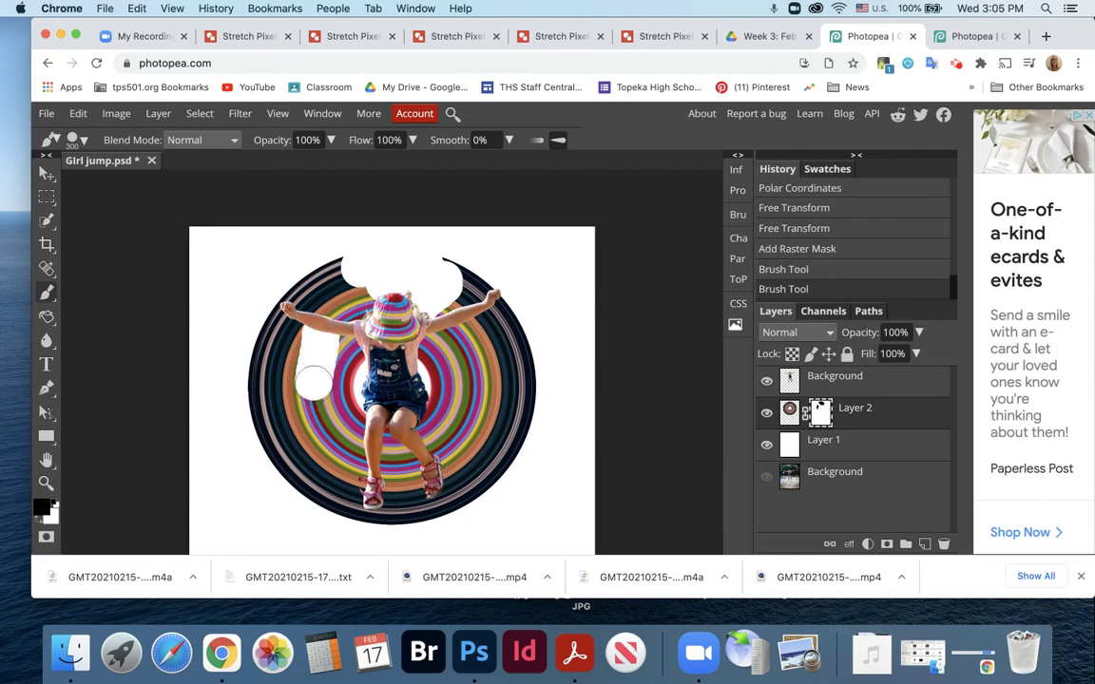
key("x")
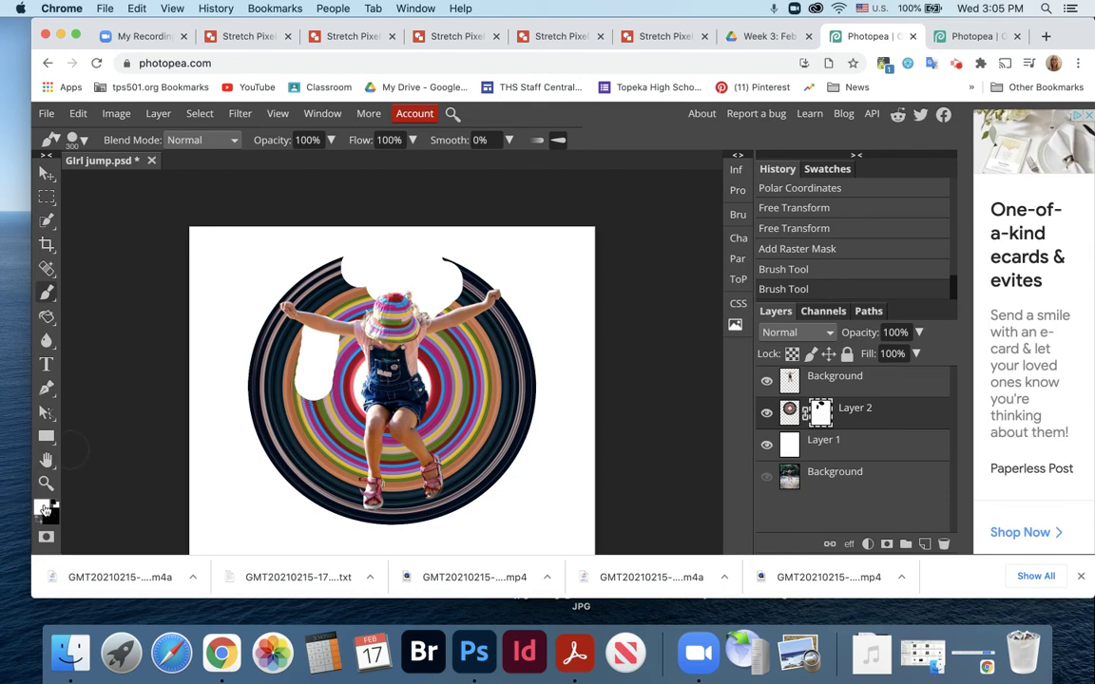
mouse_move(309, 373)
left_mouse_down()
mouse_move(323, 385)
mouse_move(286, 333)
mouse_move(305, 304)
mouse_move(261, 300)
mouse_move(319, 371)
mouse_move(285, 333)
left_mouse_up()
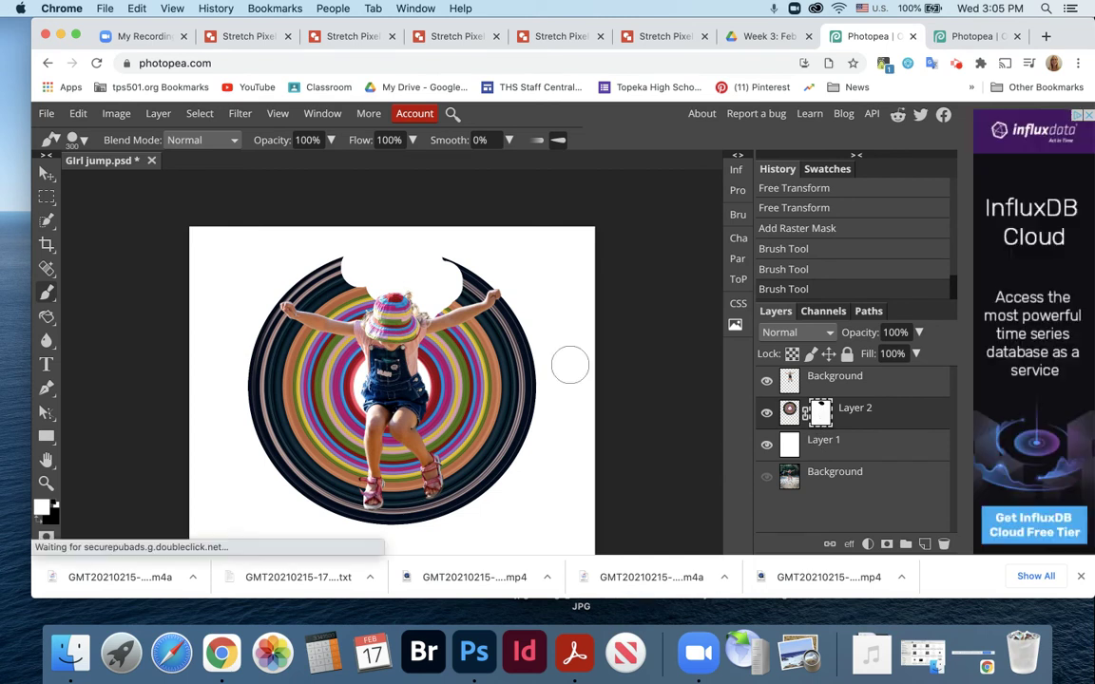
key("x")
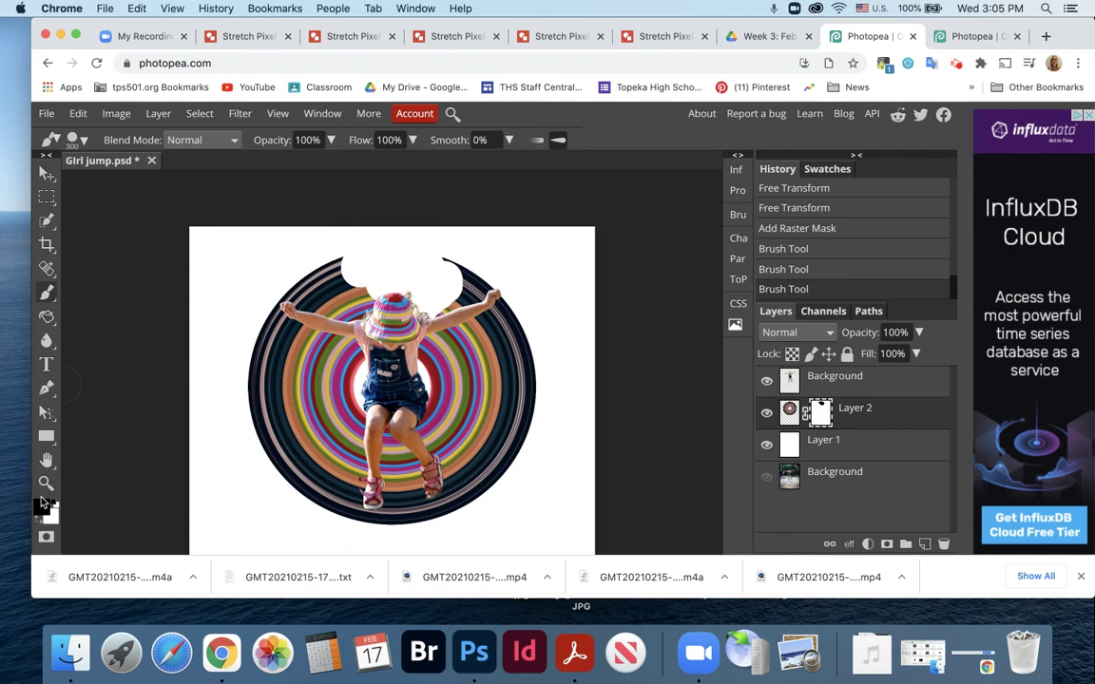
mouse_move(404, 271)
left_mouse_down()
mouse_move(464, 239)
mouse_move(473, 285)
mouse_move(432, 255)
mouse_move(378, 249)
mouse_move(344, 268)
mouse_move(361, 296)
mouse_move(331, 276)
mouse_move(278, 266)
mouse_move(309, 297)
mouse_move(302, 261)
mouse_move(282, 261)
mouse_move(316, 275)
mouse_move(306, 236)
mouse_move(352, 256)
left_mouse_up()
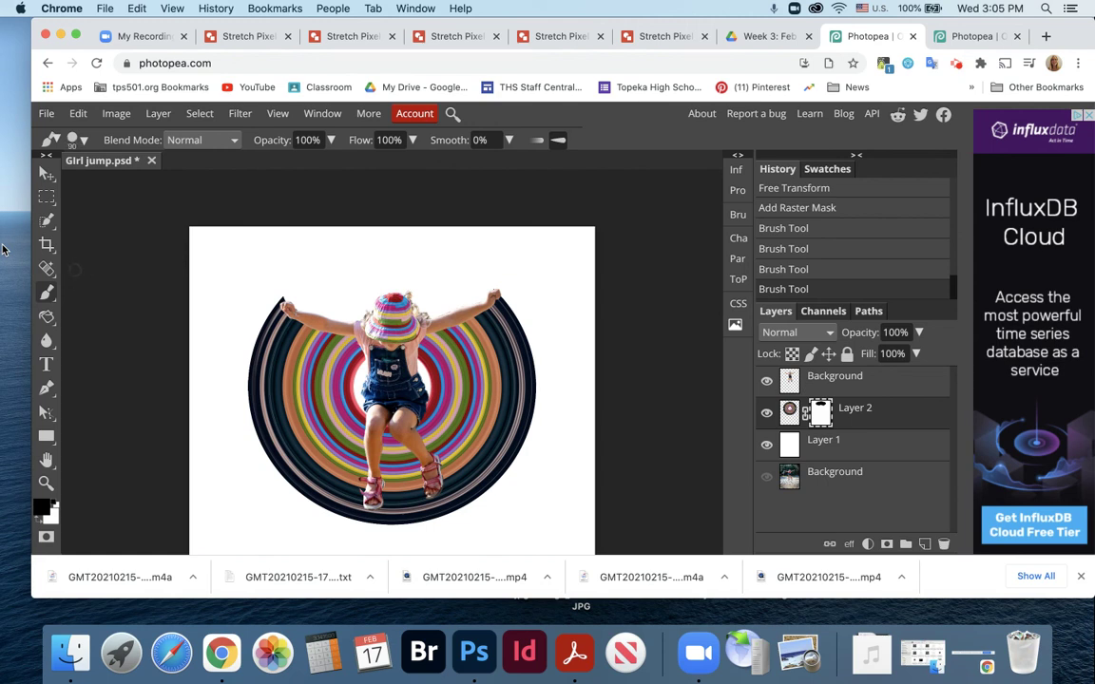
left_click(284, 300)
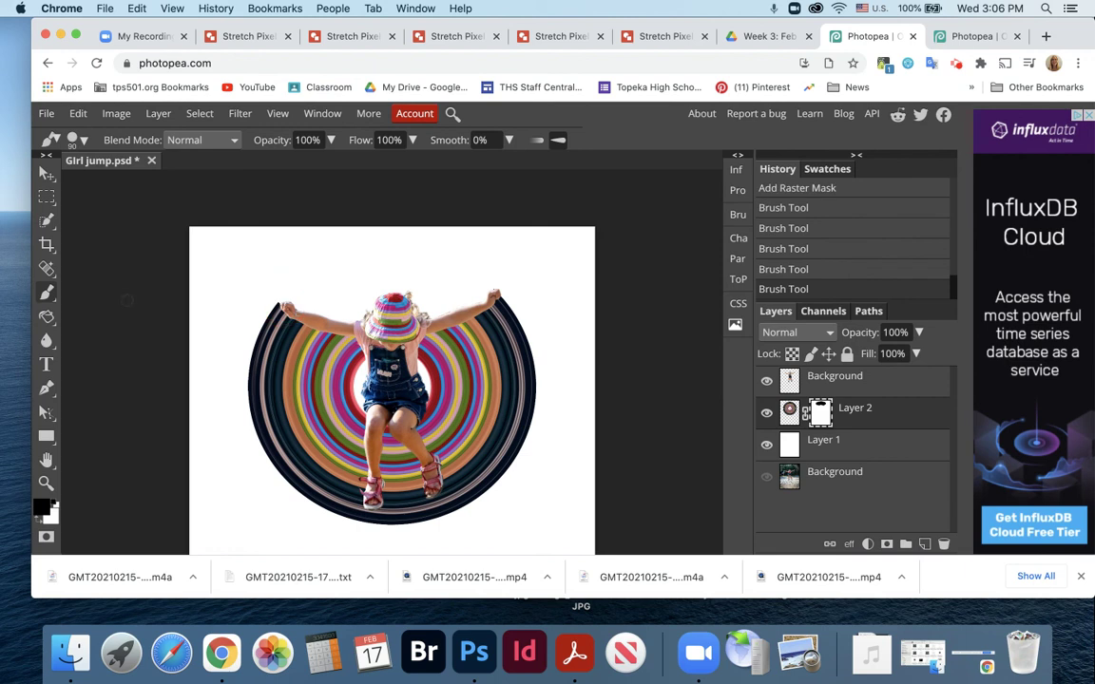
left_click(44, 113)
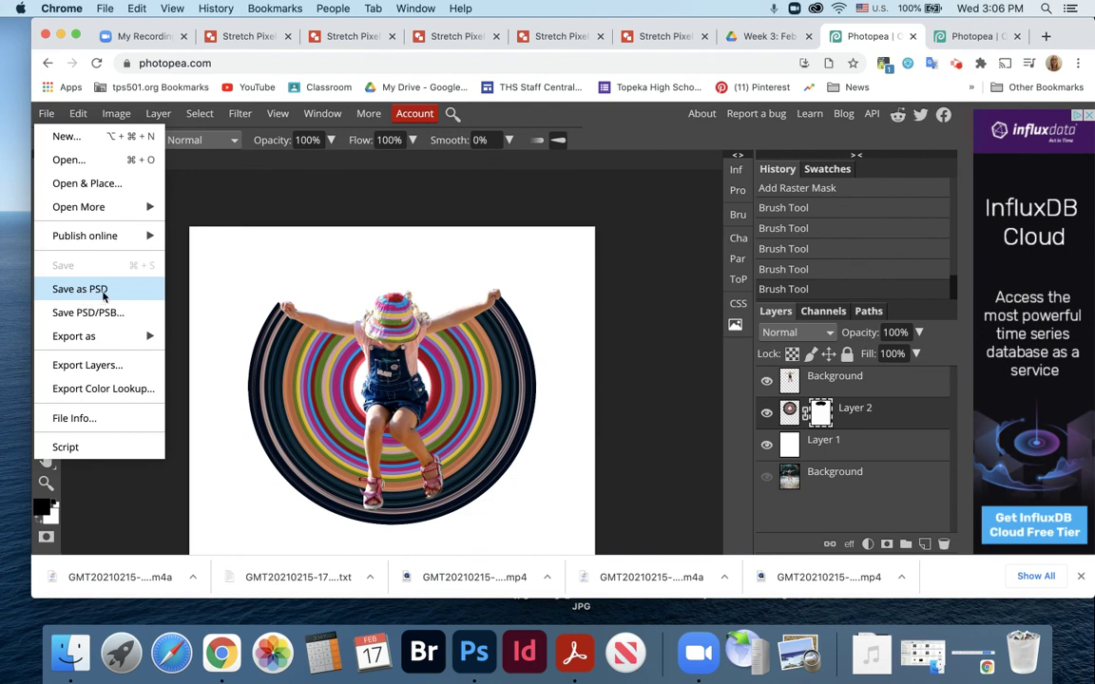
Export the artwork as 'Girl jump.png', a 3200 × 4000 PNG
mouse_move(109, 337)
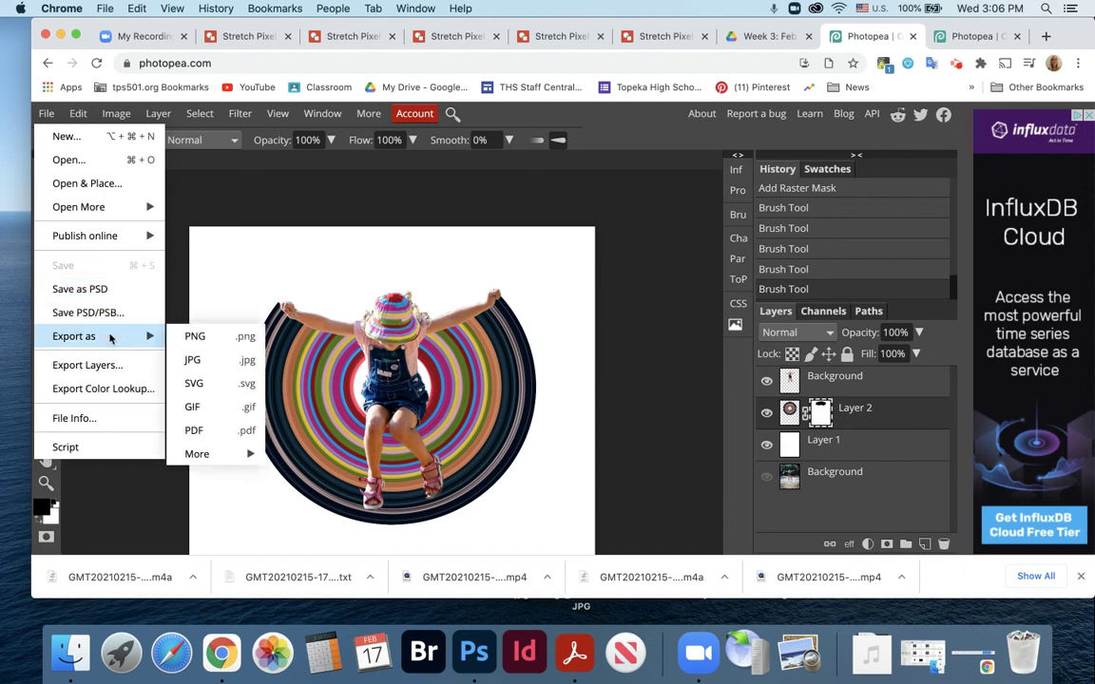
left_click(205, 338)
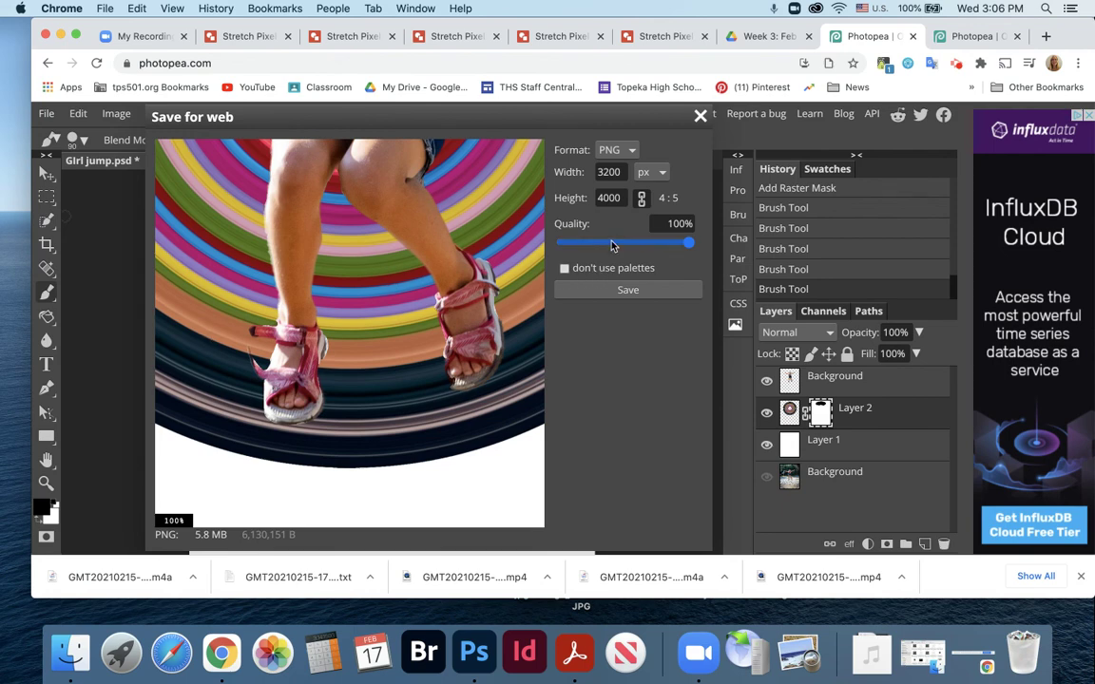
left_click(624, 289)
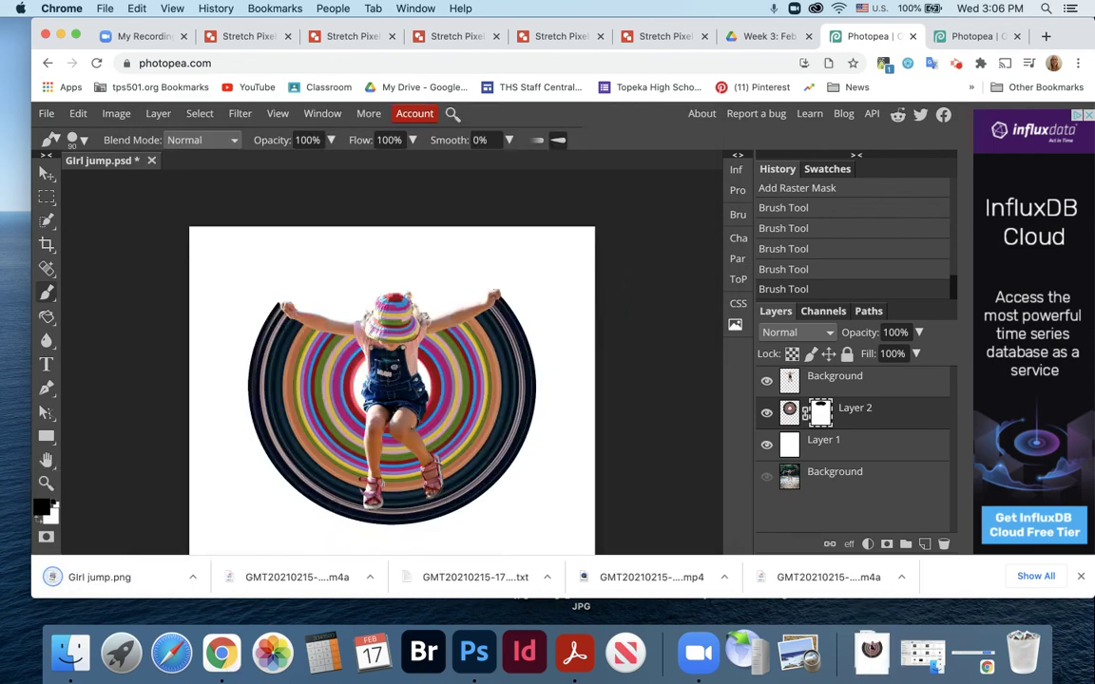